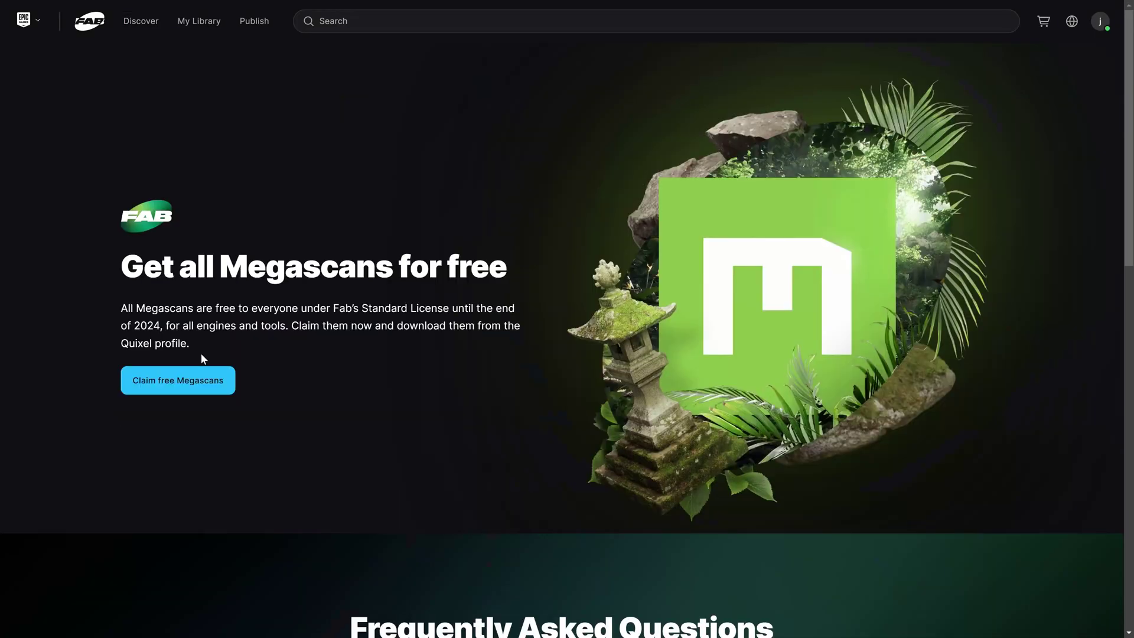
Use 'Claim free Megascans' on the Fab Megascans page to claim every free Megascans asset
click(189, 384)
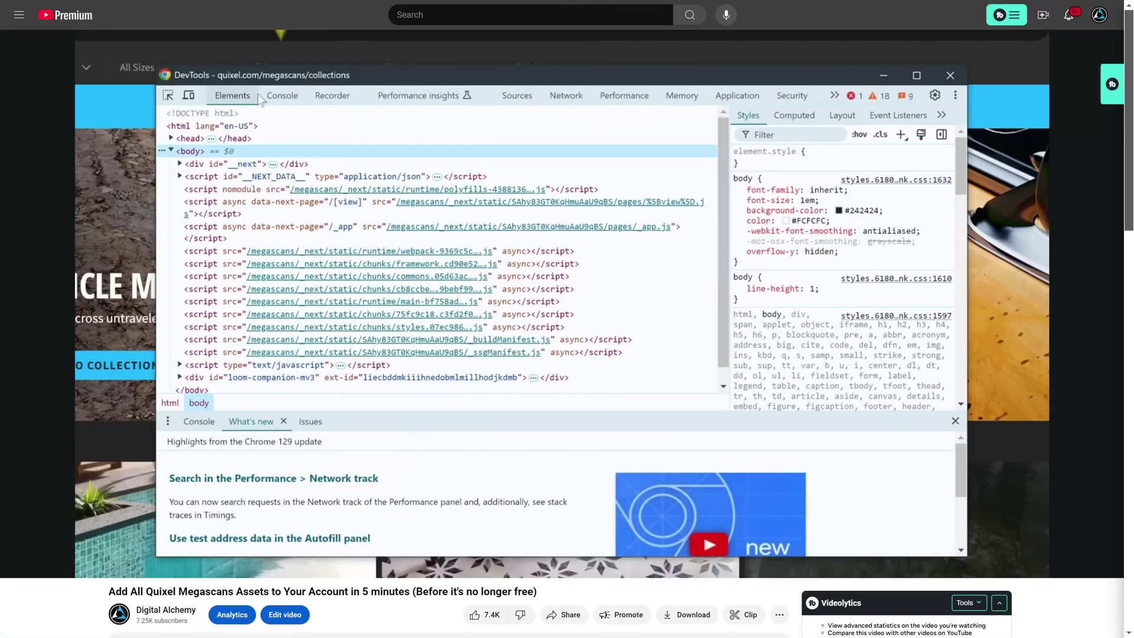
click(280, 95)
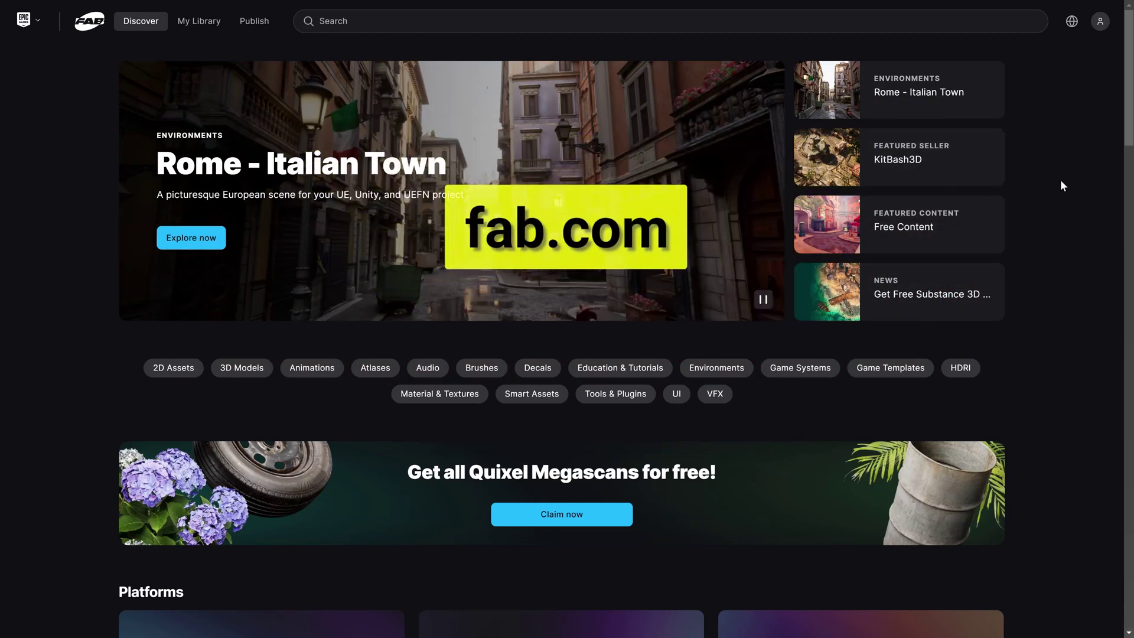
Open the Megascans claim page, confirm it's already claimed, and visit Quixel's seller profile
scroll(709, 355, down, 2)
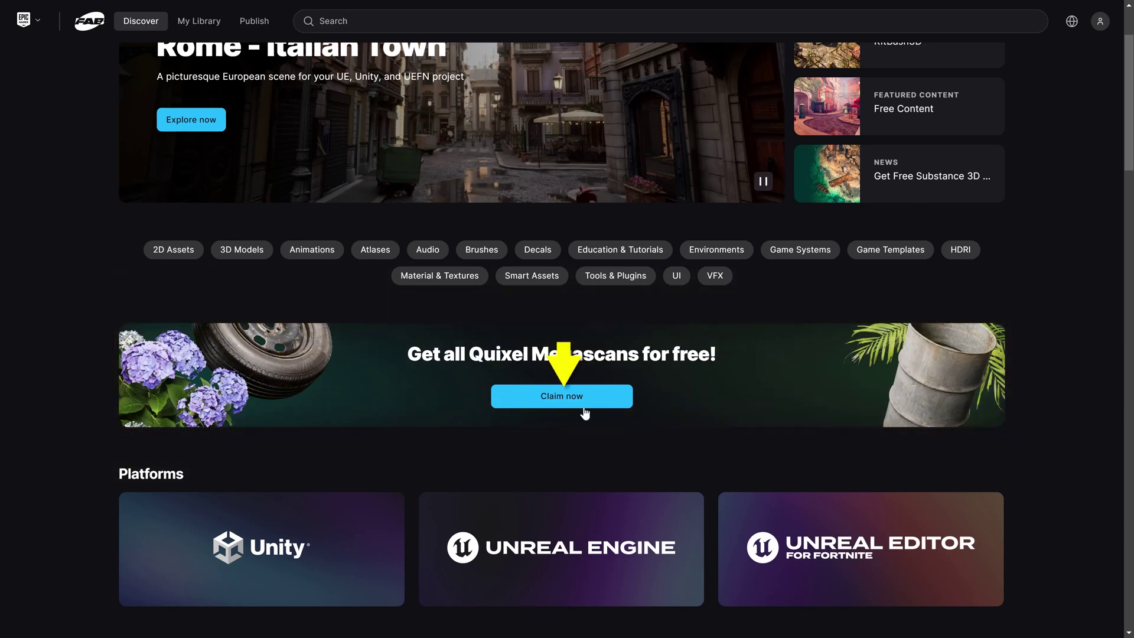
click(578, 407)
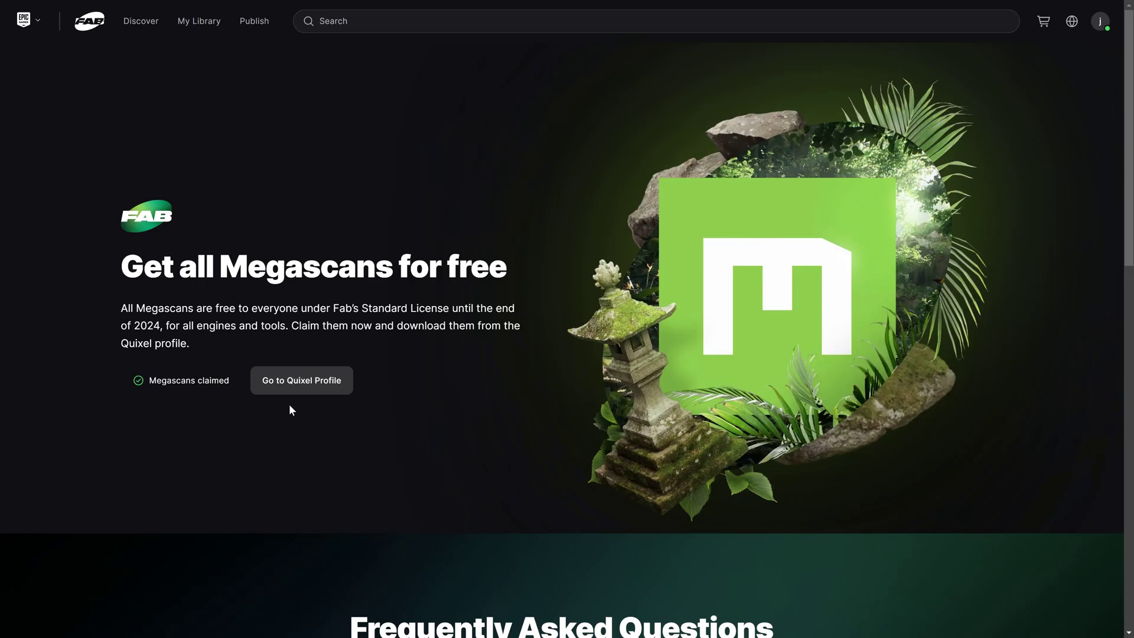
click(315, 382)
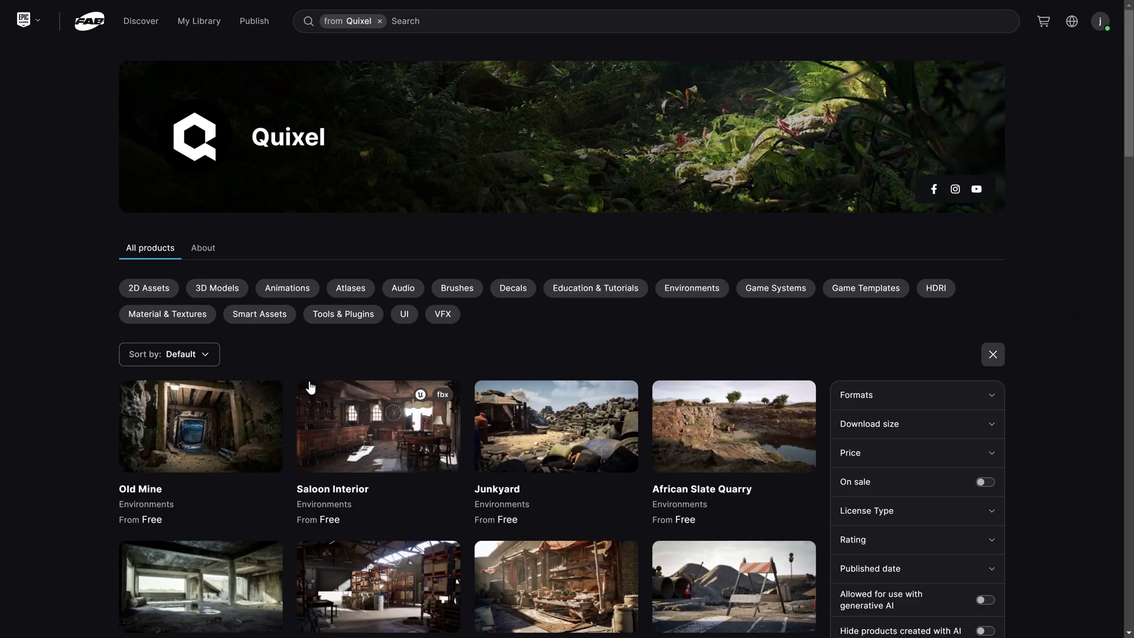
scroll(1062, 186, down, 9)
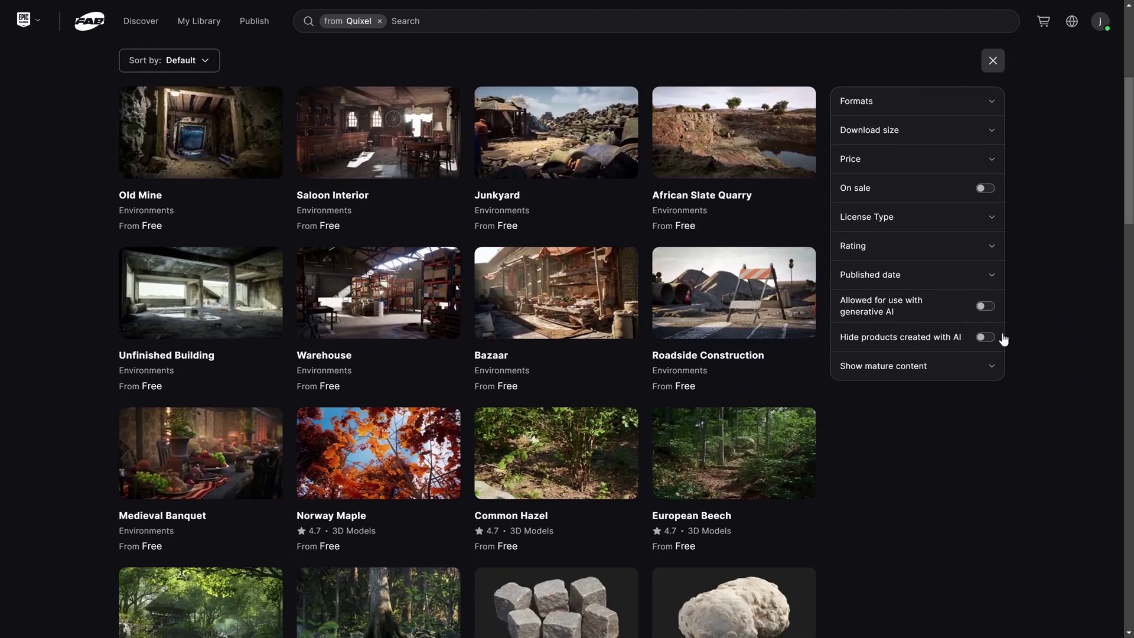
scroll(976, 357, up, 8)
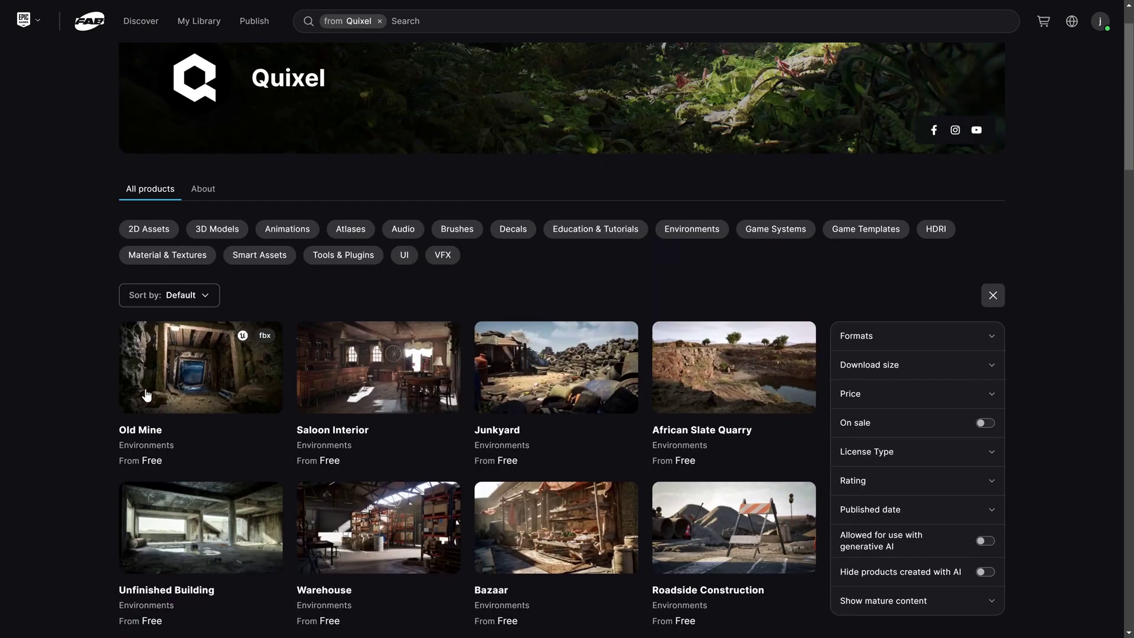
click(231, 380)
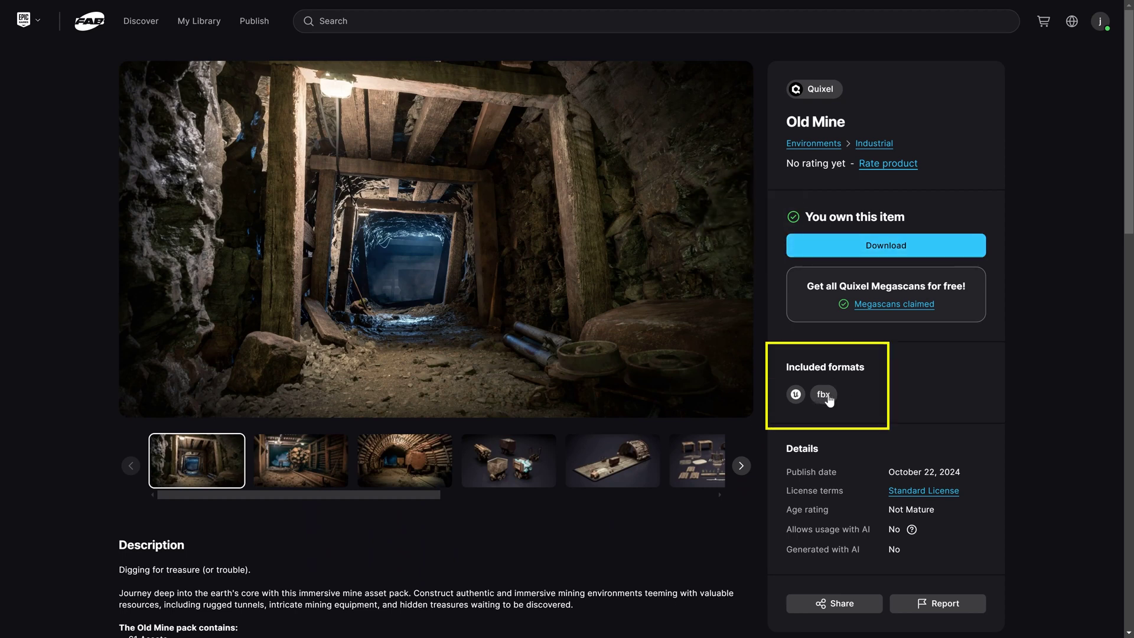
click(796, 394)
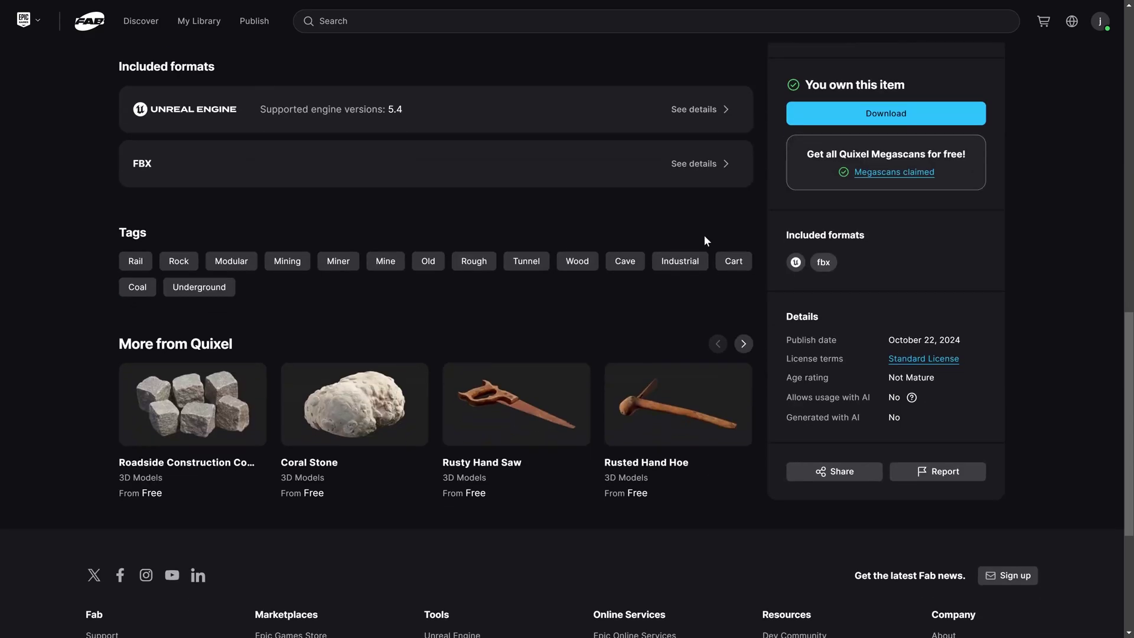
scroll(709, 266, up, 10)
Open the Megascans library, stay there, and preview purchased assets like Urban Street Pavestone Gray Single
key(alt+Left)
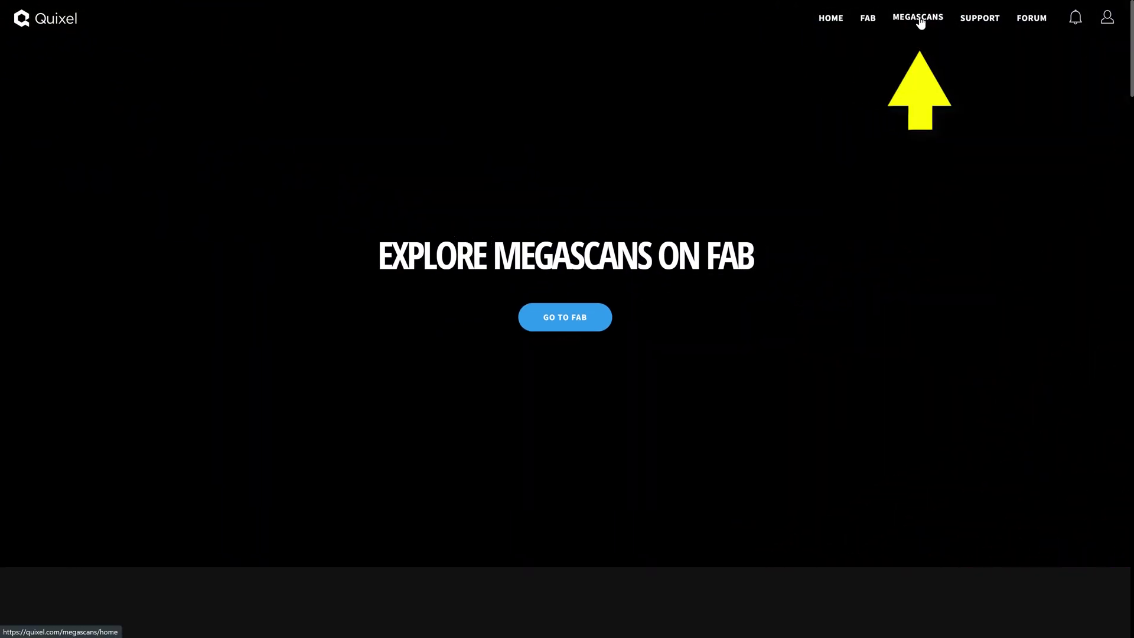
click(919, 20)
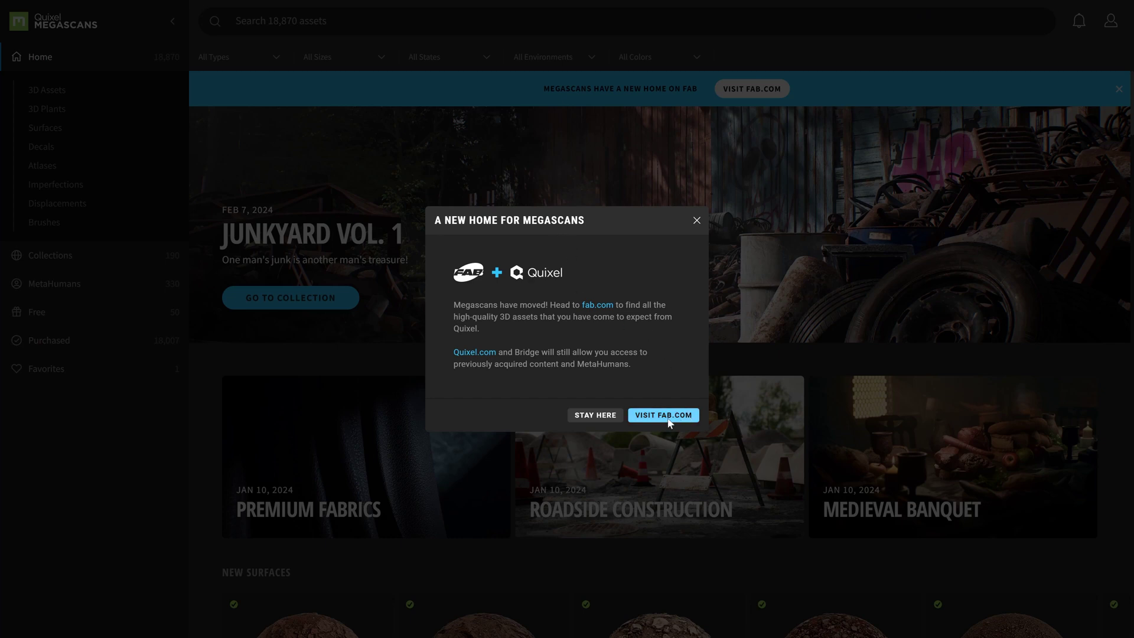
click(595, 415)
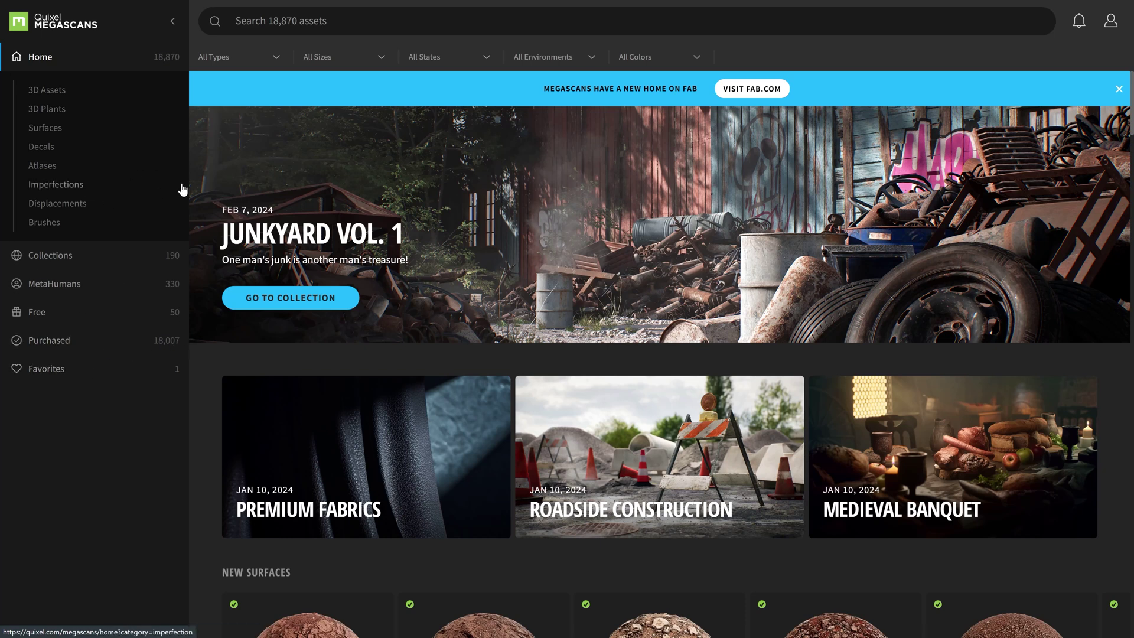
click(69, 340)
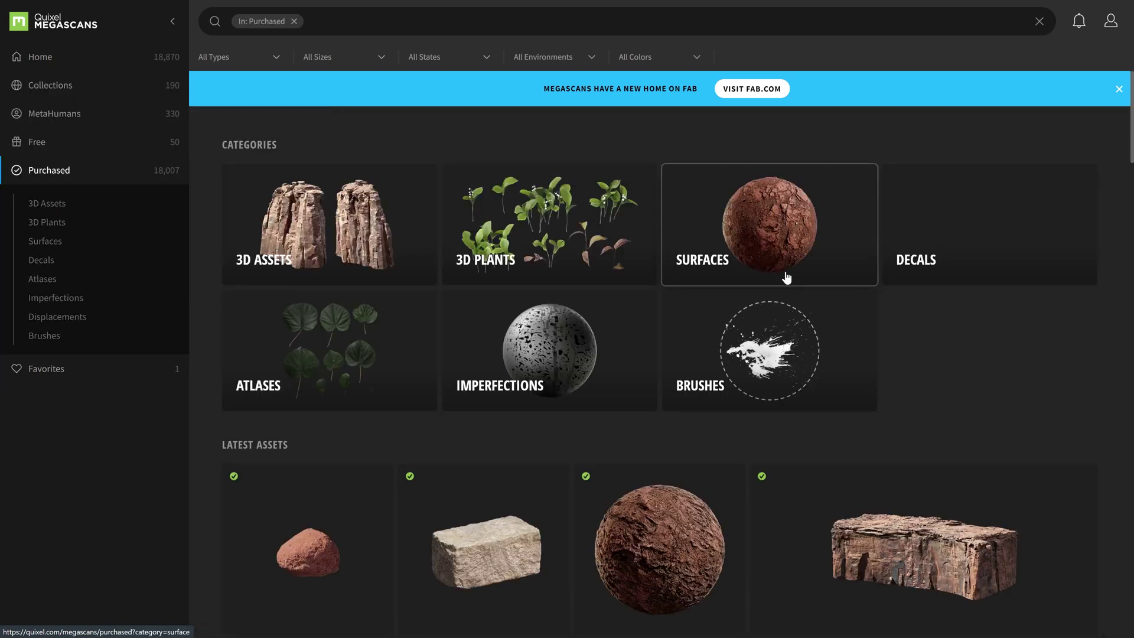
scroll(786, 277, down, 10)
click(645, 337)
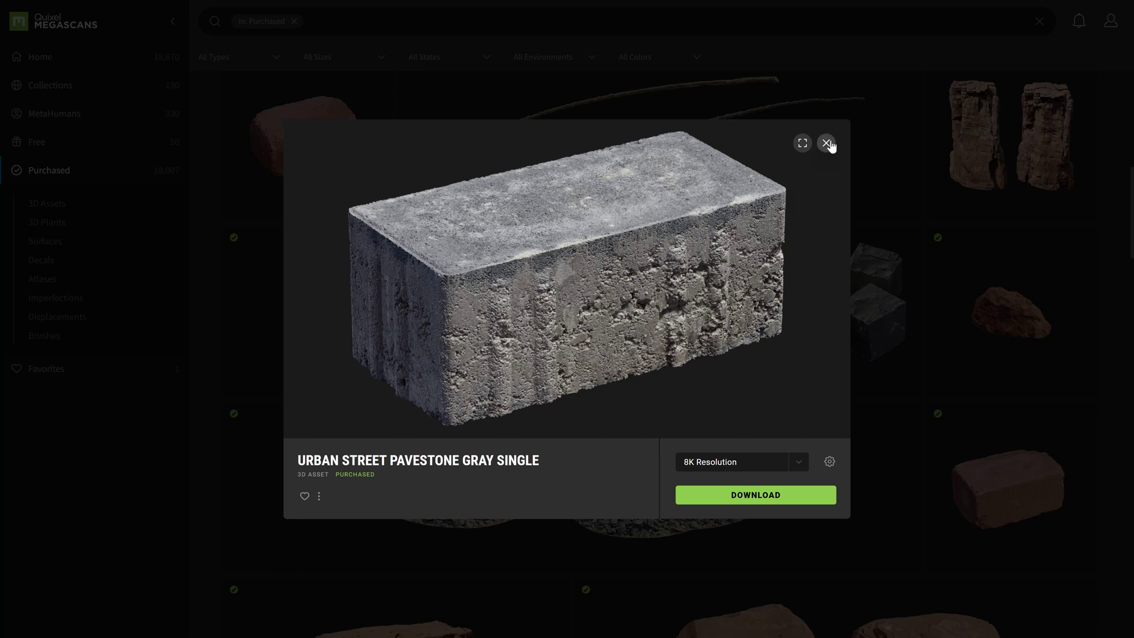
click(827, 144)
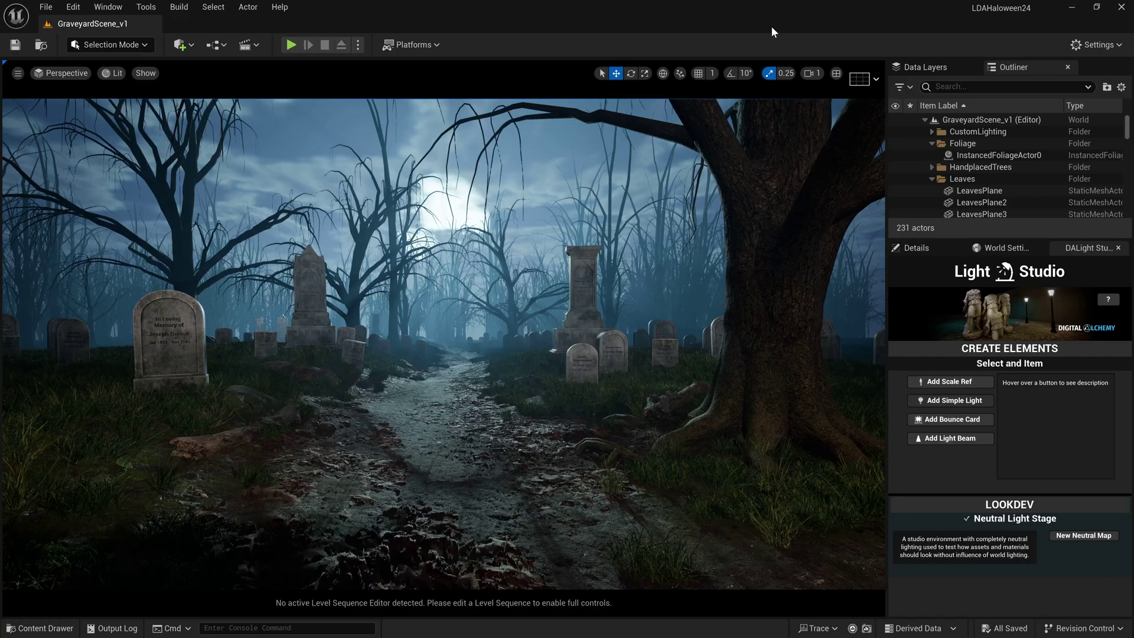
Launch Quixel Bridge from Quick Add, dismiss the new-home notice, and maximize its window
click(182, 45)
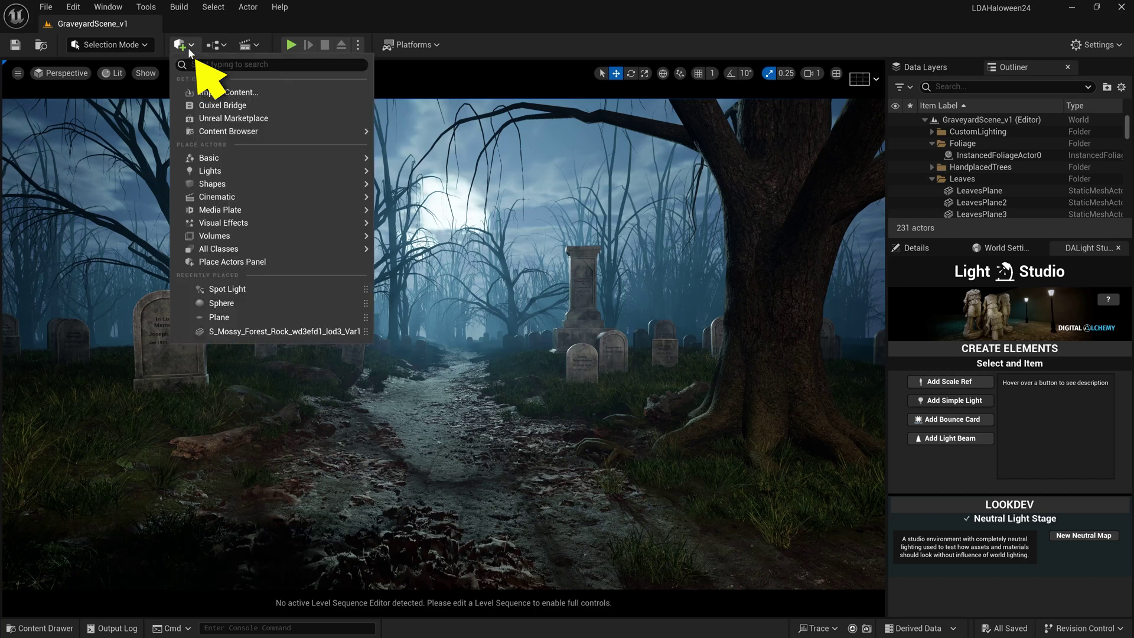
click(242, 105)
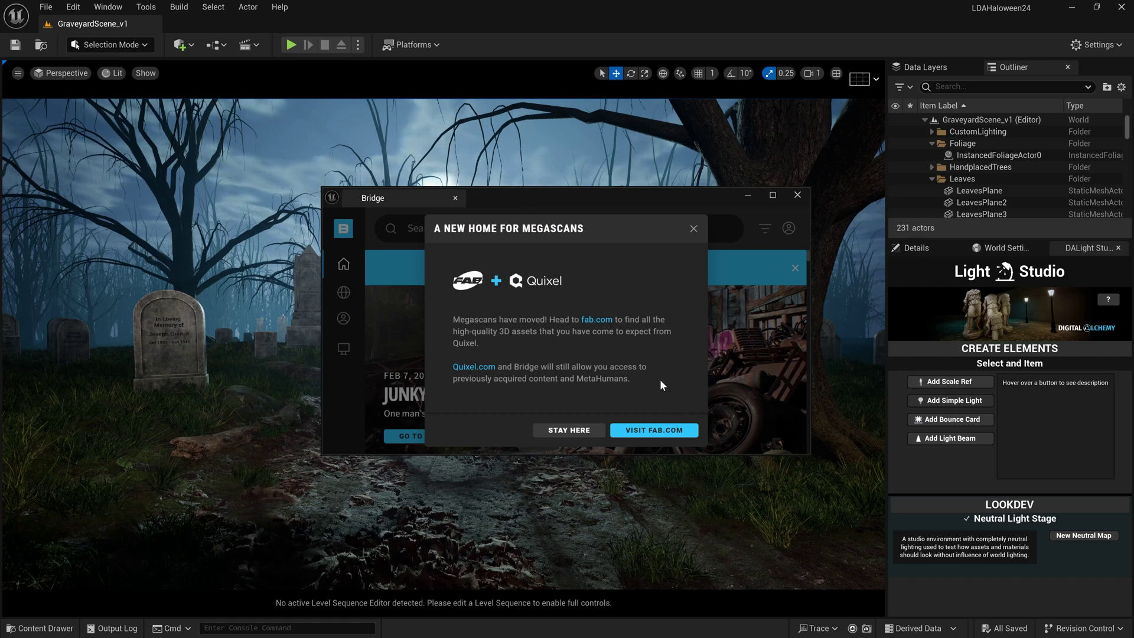
click(564, 431)
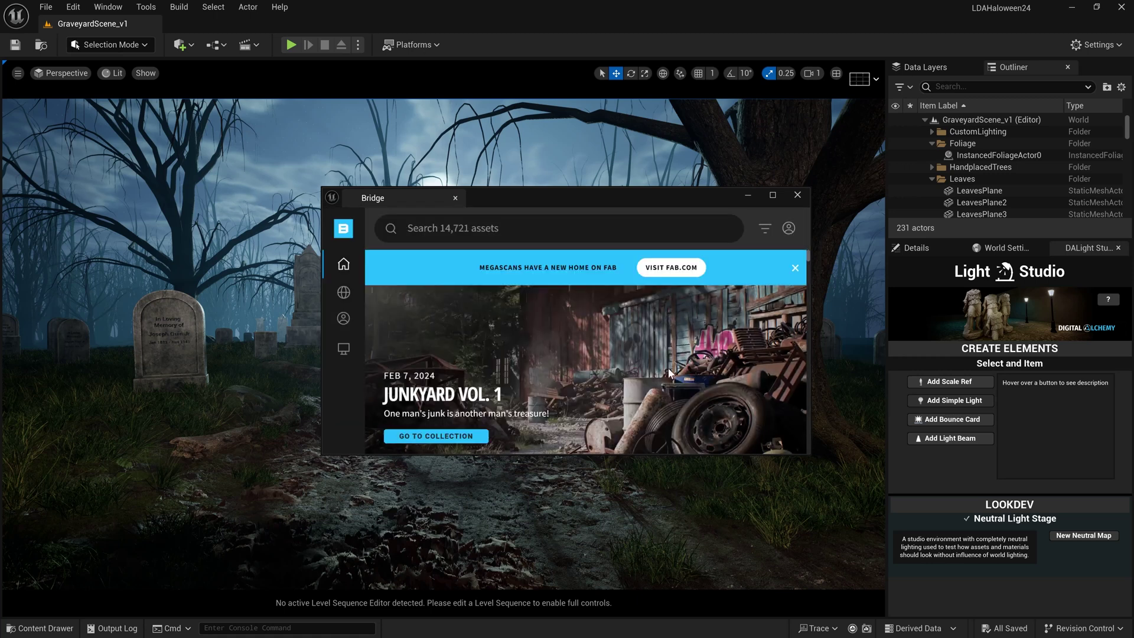
click(772, 195)
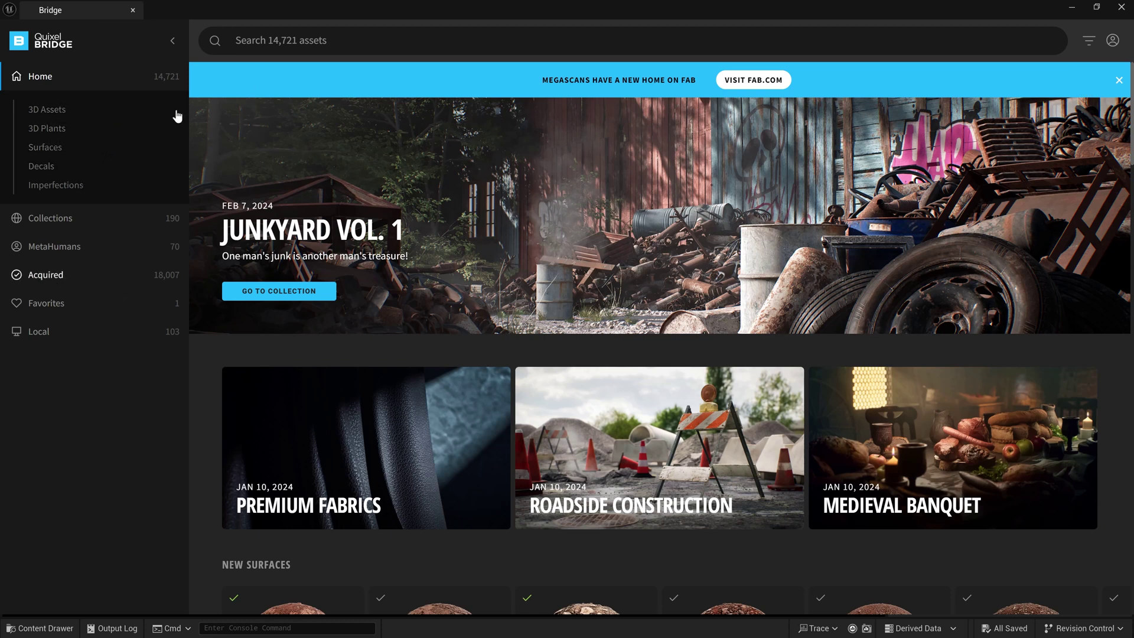
Browse Bridge's 3D Assets and show the details of Desert Western Rock Large 08
click(52, 113)
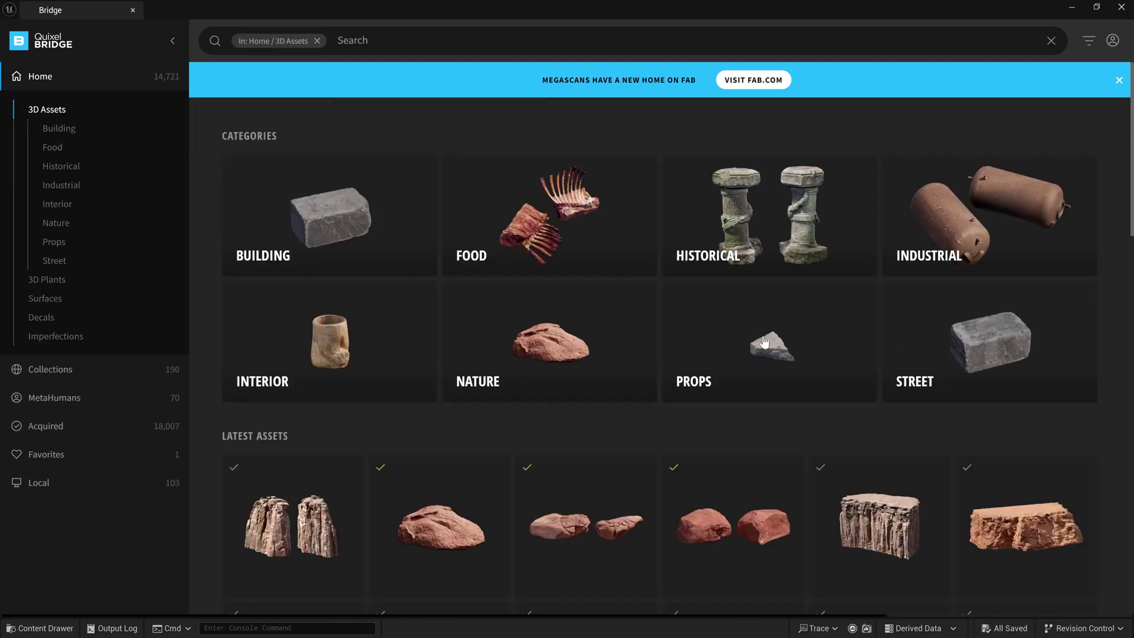
scroll(738, 341, down, 5)
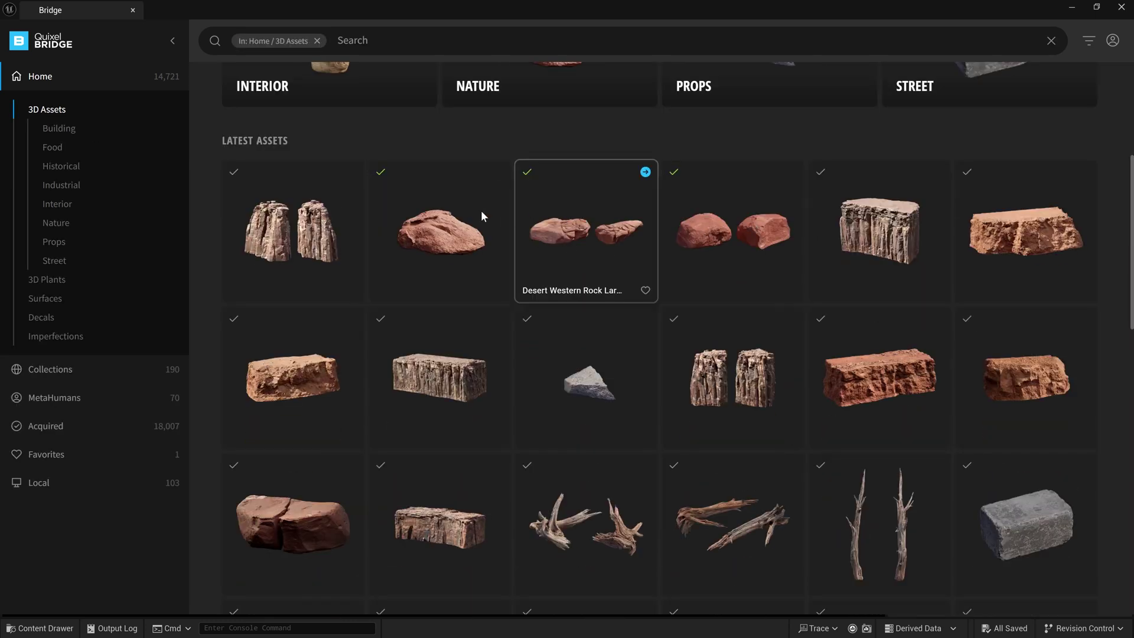
scroll(703, 254, down, 3)
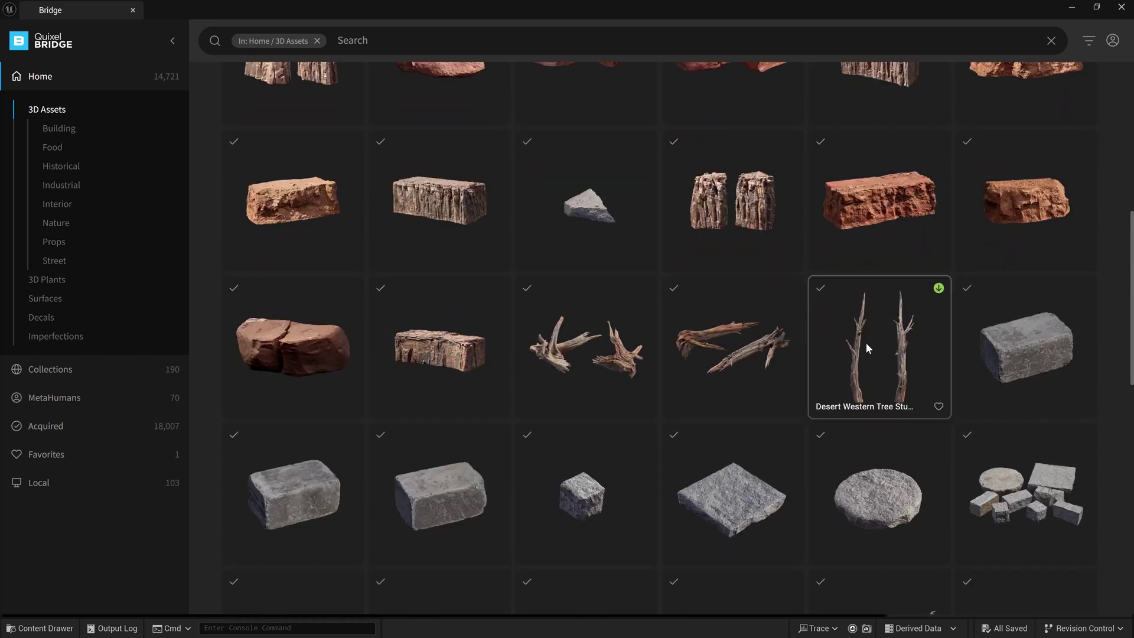
click(868, 344)
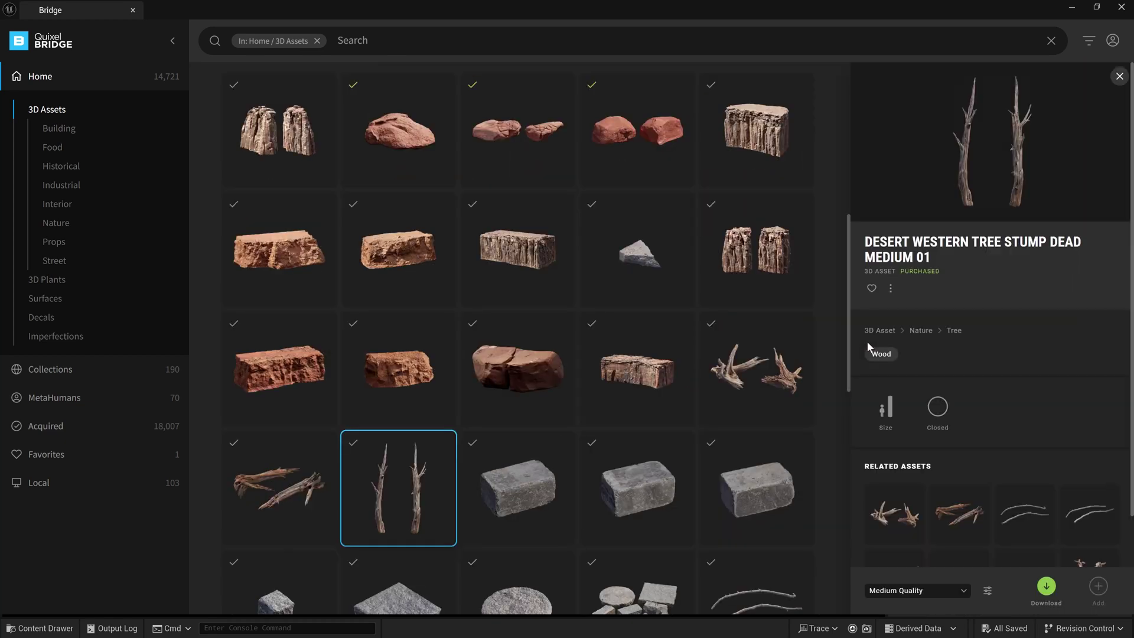
scroll(969, 373, down, 1)
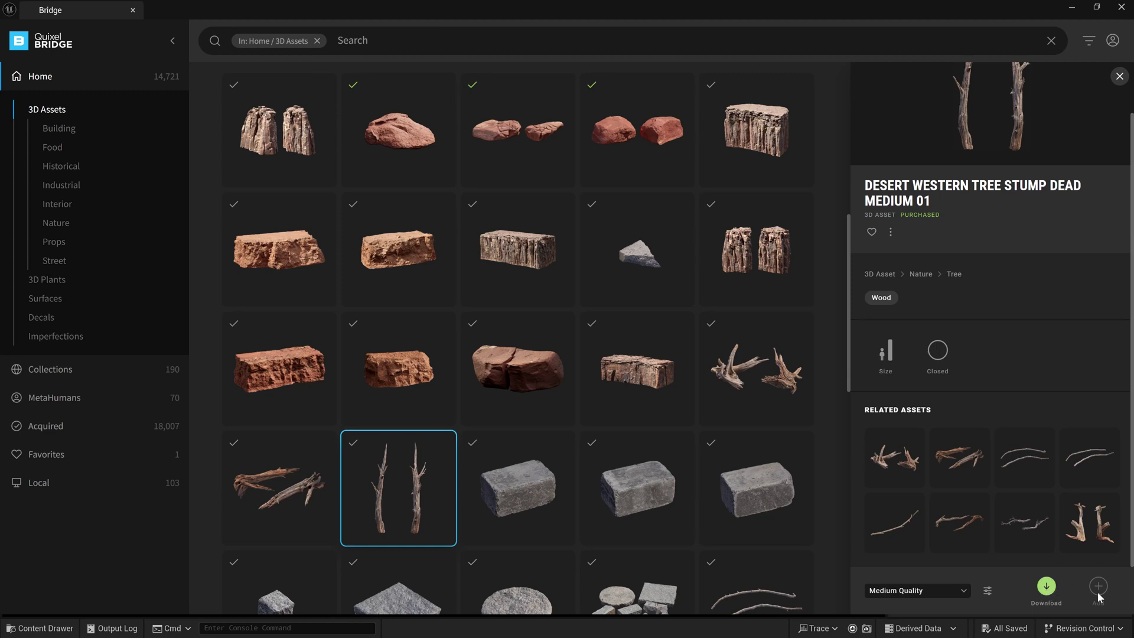
scroll(591, 266, up, 6)
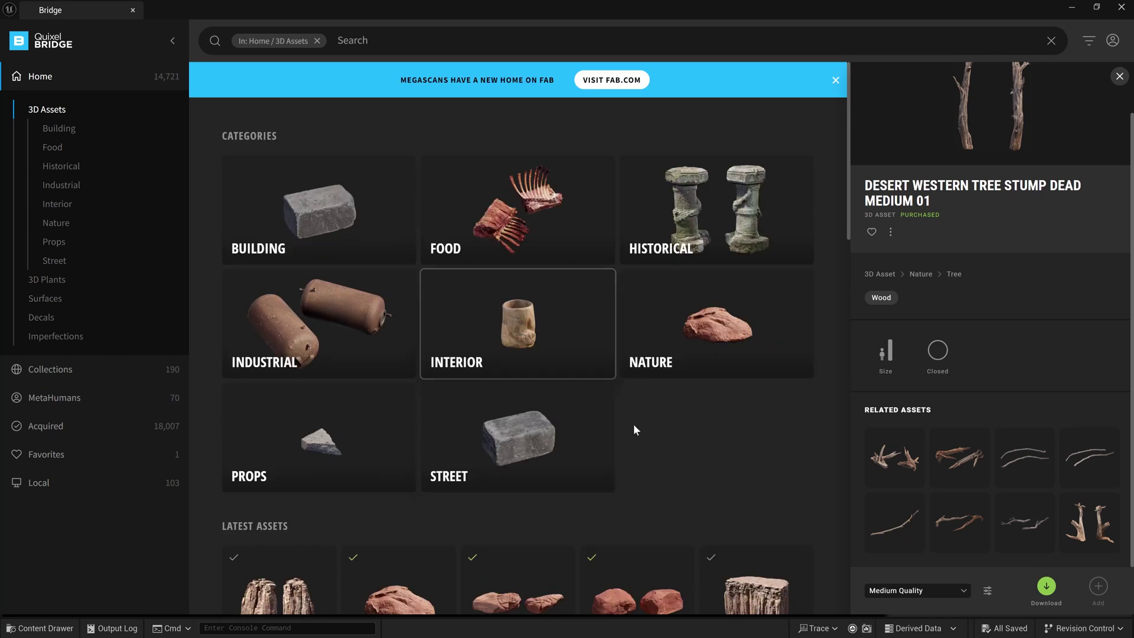
scroll(635, 429, down, 4)
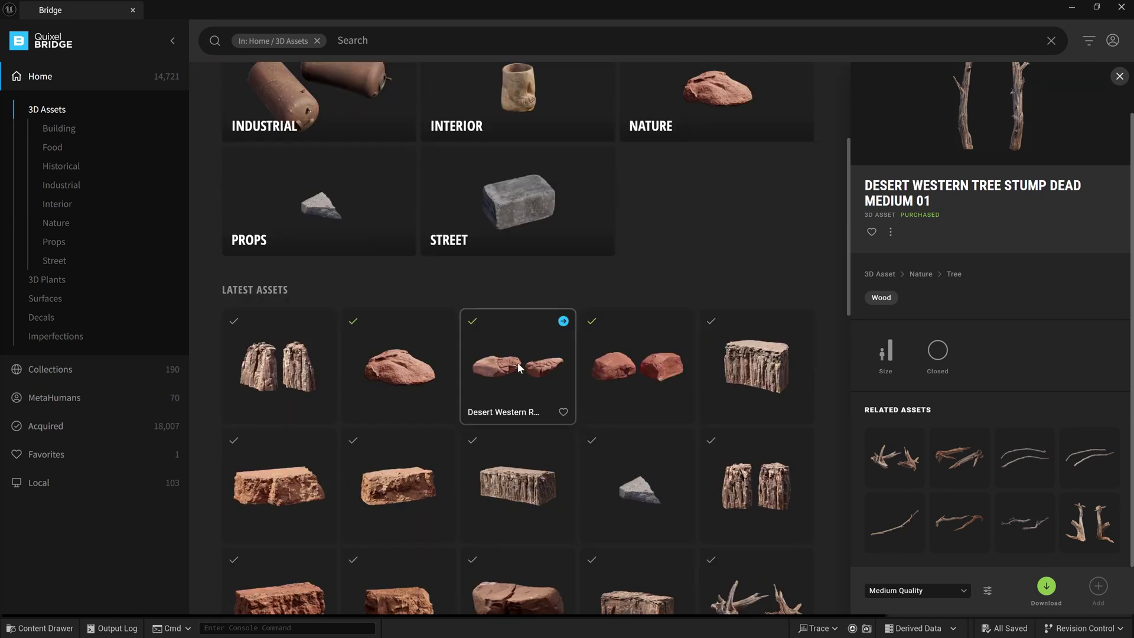
click(520, 368)
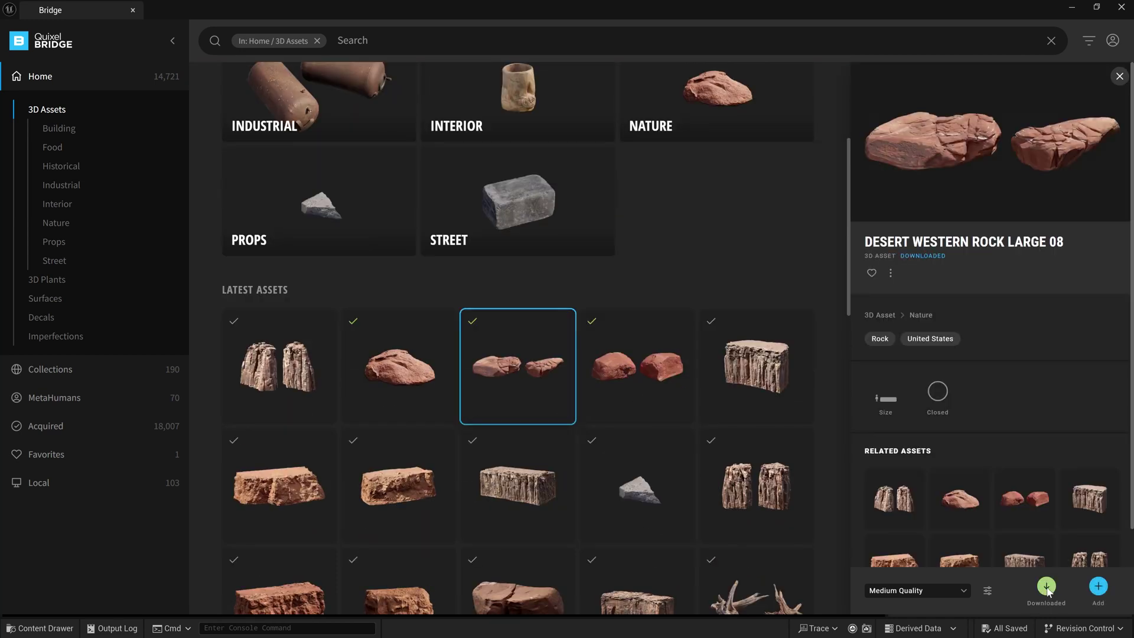
Add Desert Western Rock Large 08 to the project, then minimize the Content Browser and Bridge
click(1099, 589)
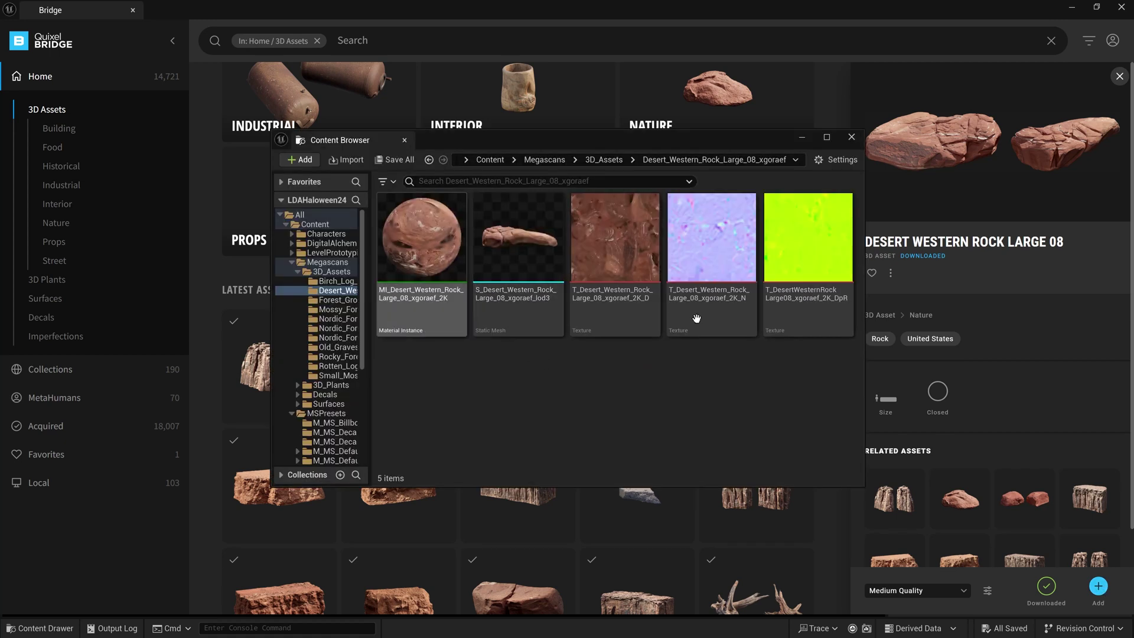
click(803, 140)
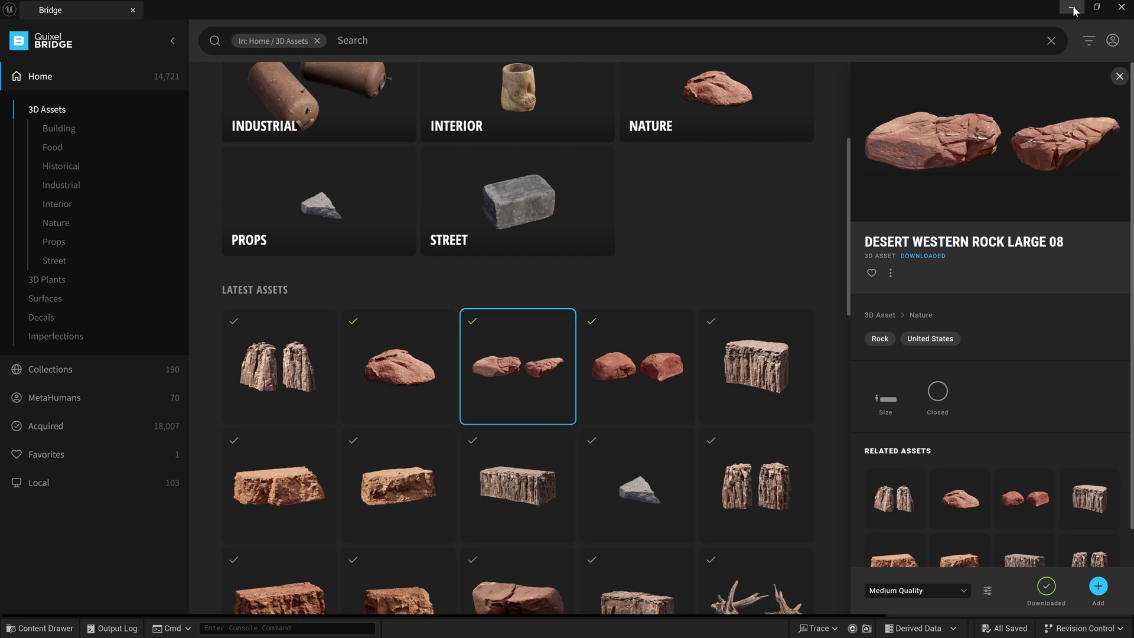
click(1073, 9)
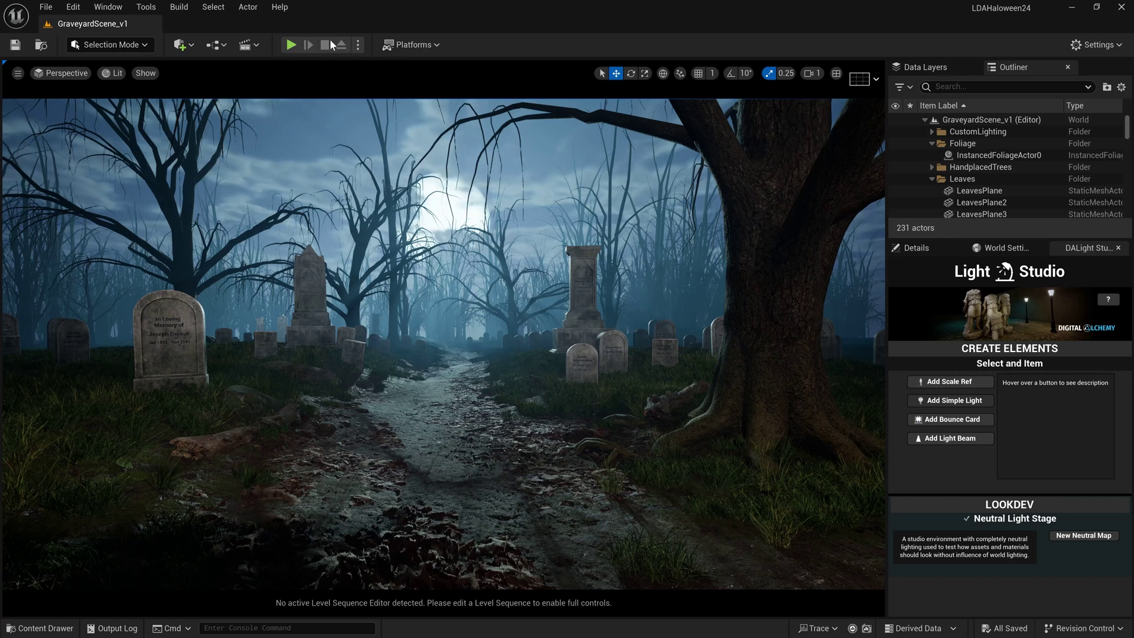
click(188, 50)
Download Desert Western Tree Stump Dead Medium 01 in a maximized Bridge and add it to the project
click(278, 112)
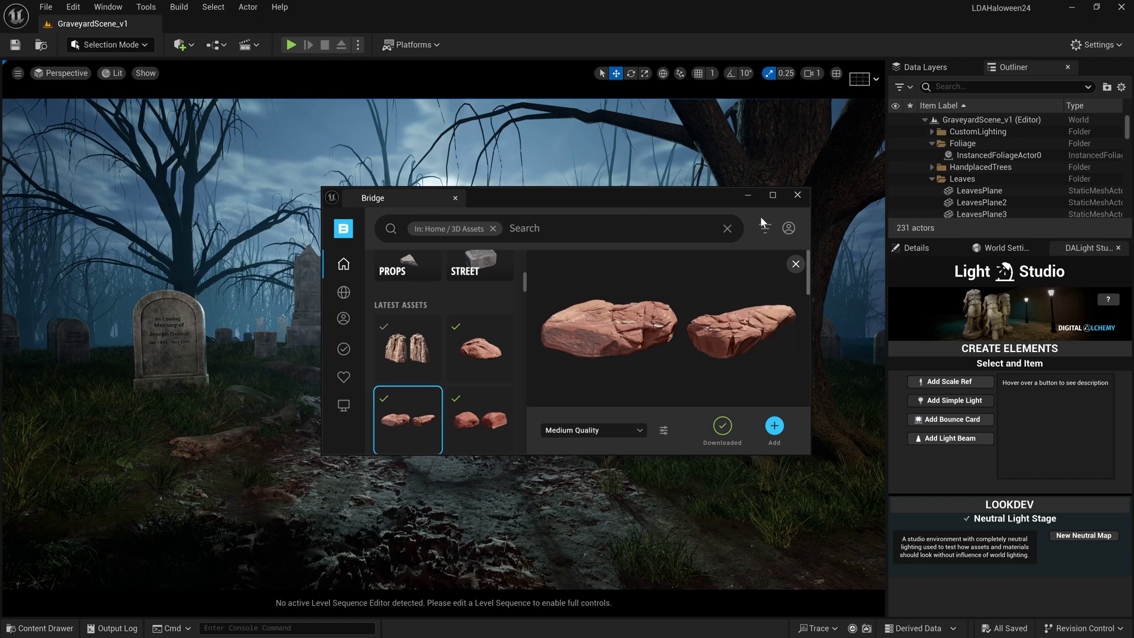
click(773, 195)
scroll(655, 473, down, 5)
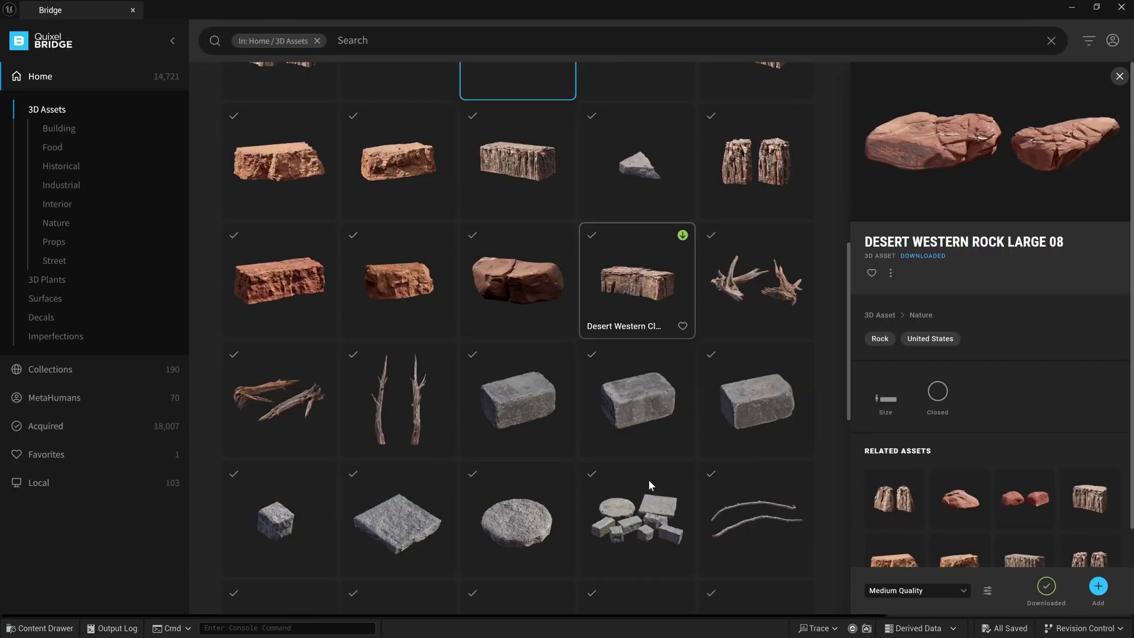
scroll(649, 480, down, 2)
click(403, 274)
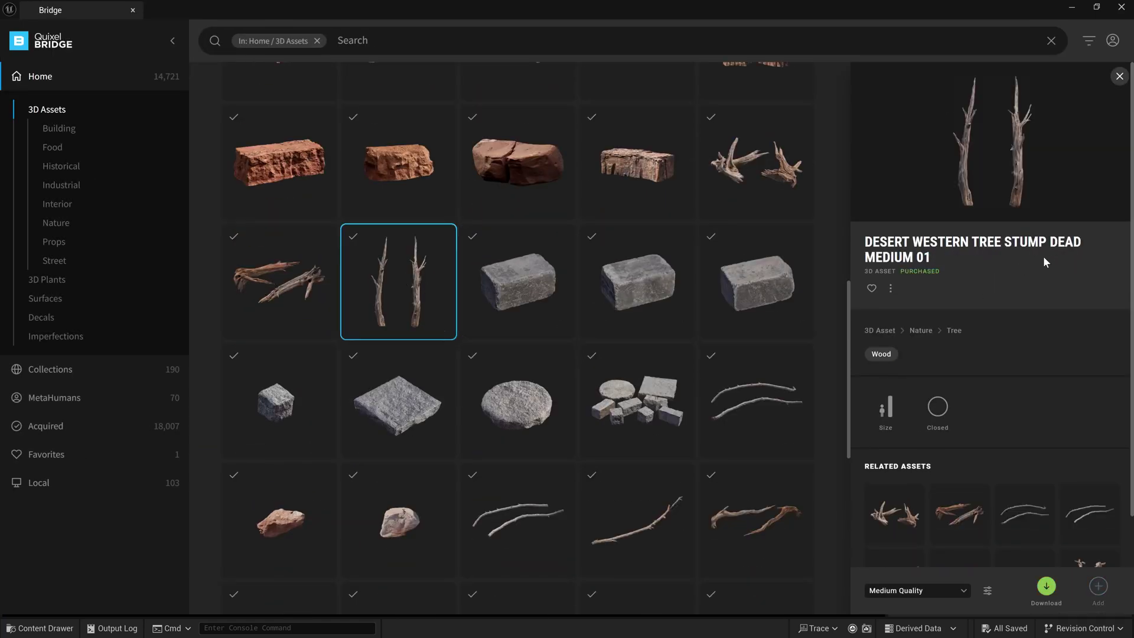
click(1046, 586)
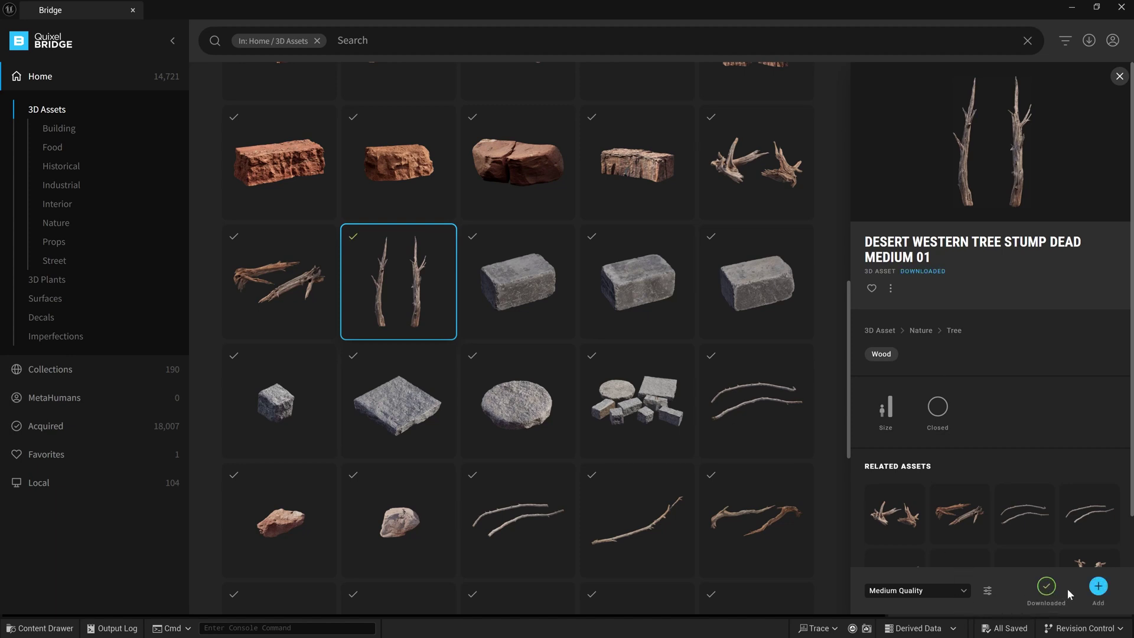
click(1099, 587)
click(1071, 7)
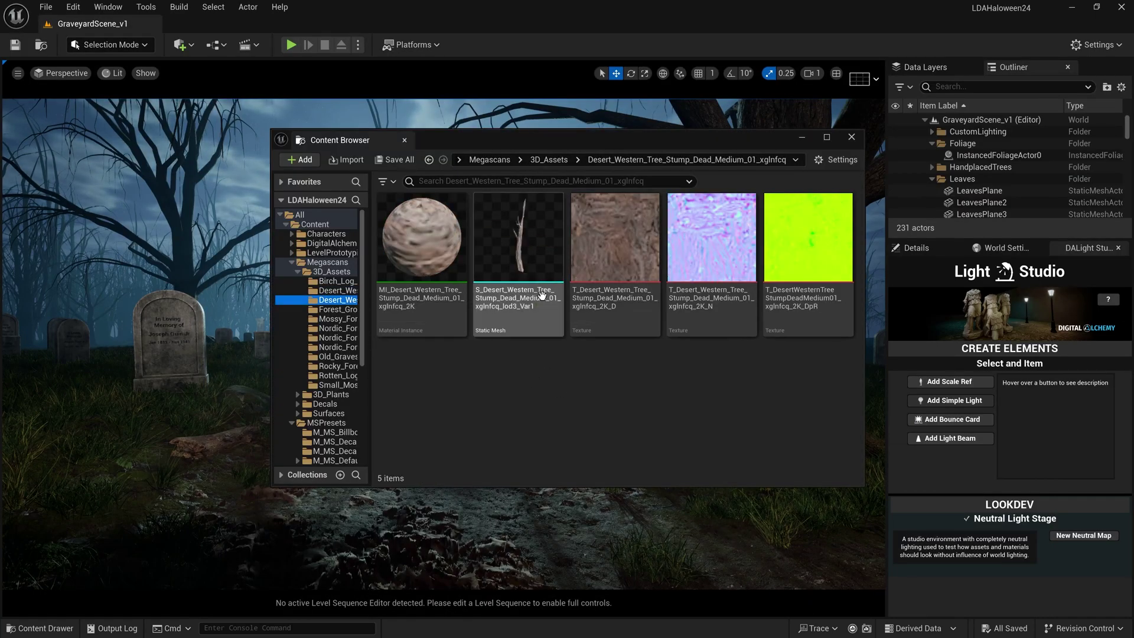
Drag the S_Desert_Western_Tree_Stump mesh into the viewport left of the path, then minimize the Content Browser
drag(549, 143, 869, 200)
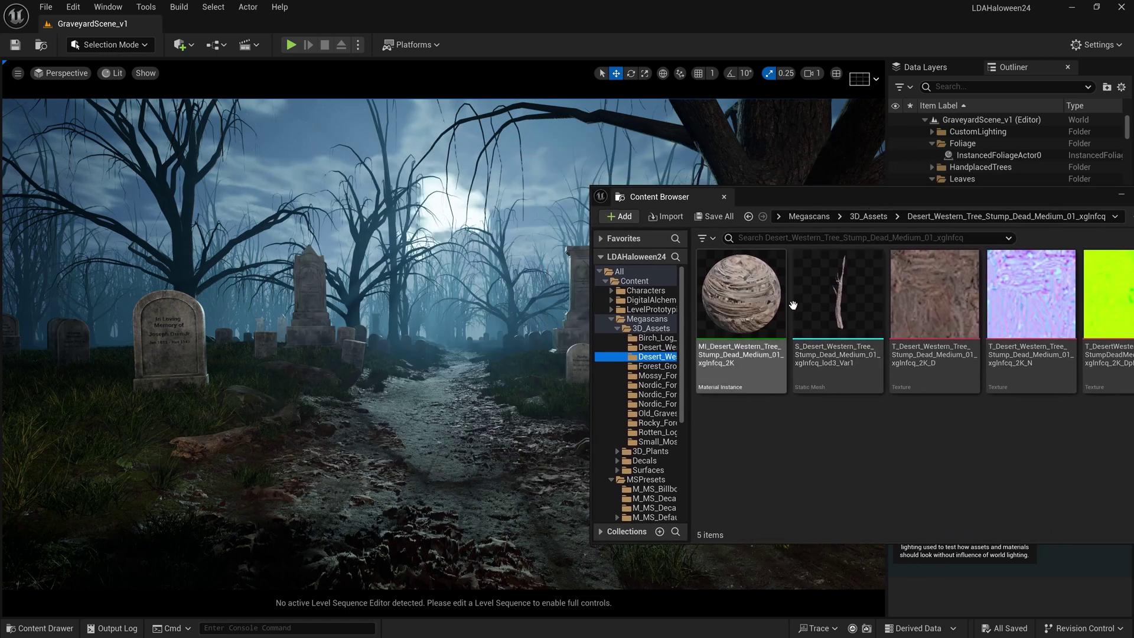
drag(838, 294, 244, 454)
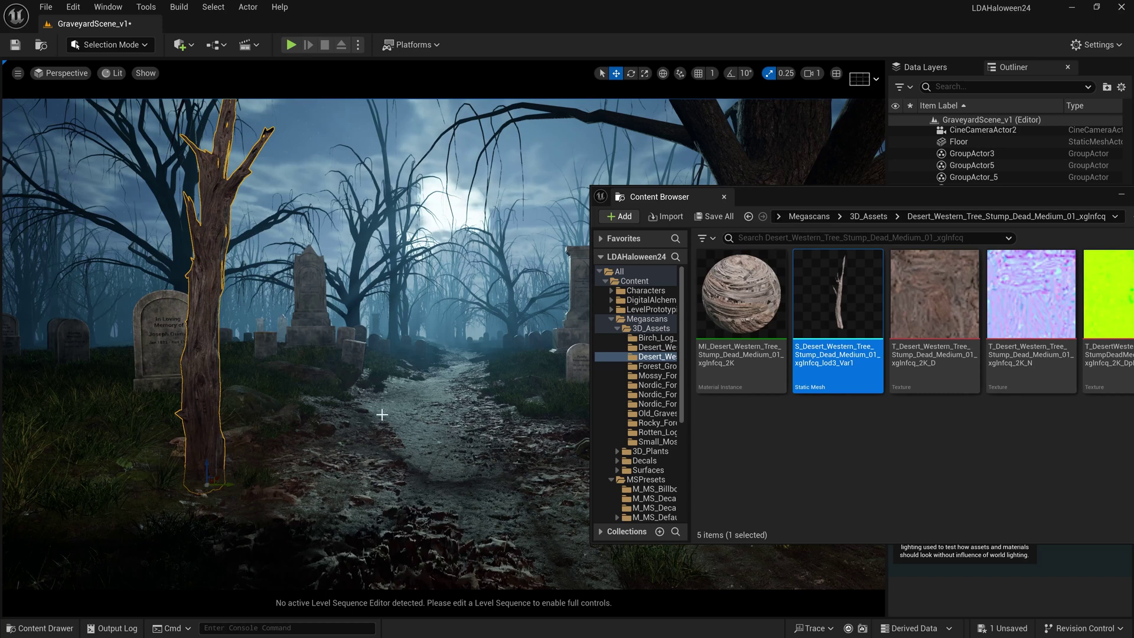
drag(1110, 192, 955, 186)
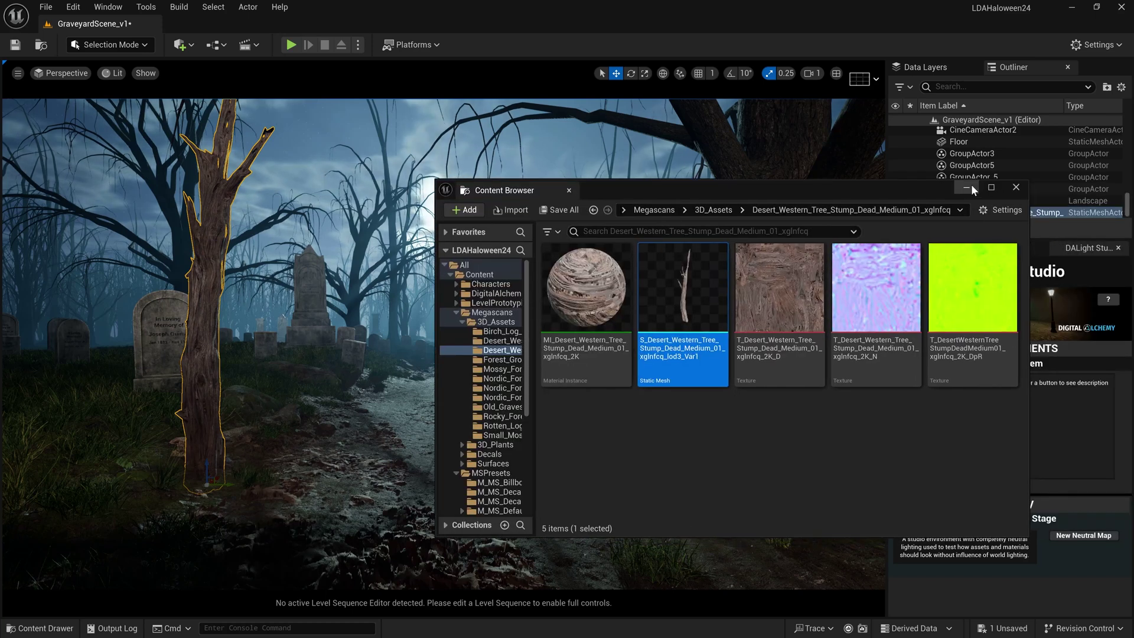
click(967, 188)
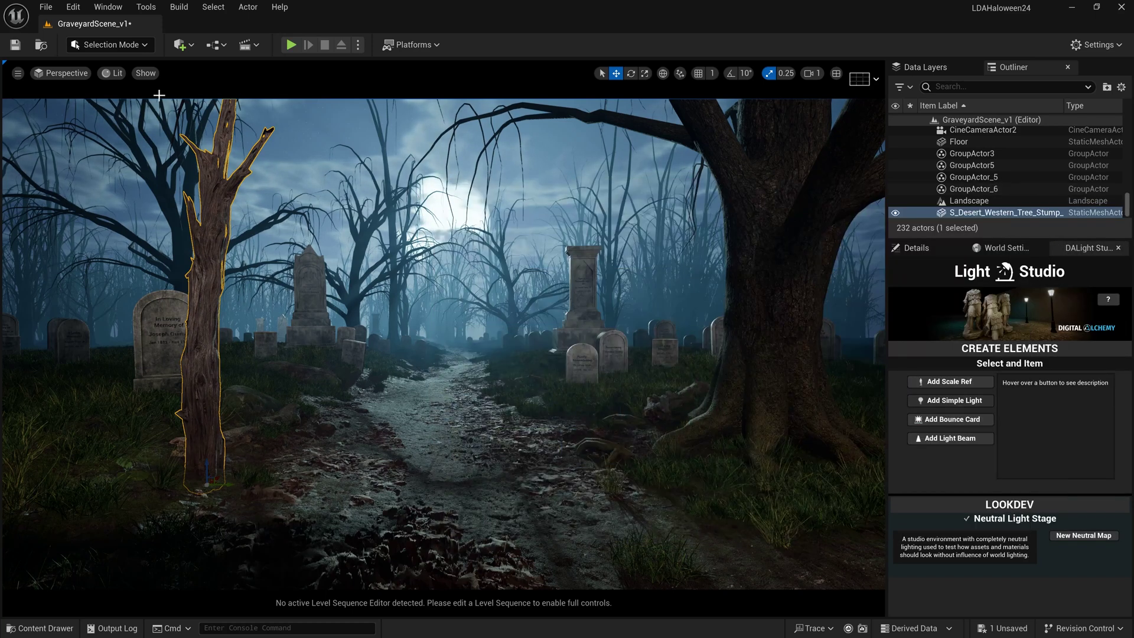
click(182, 44)
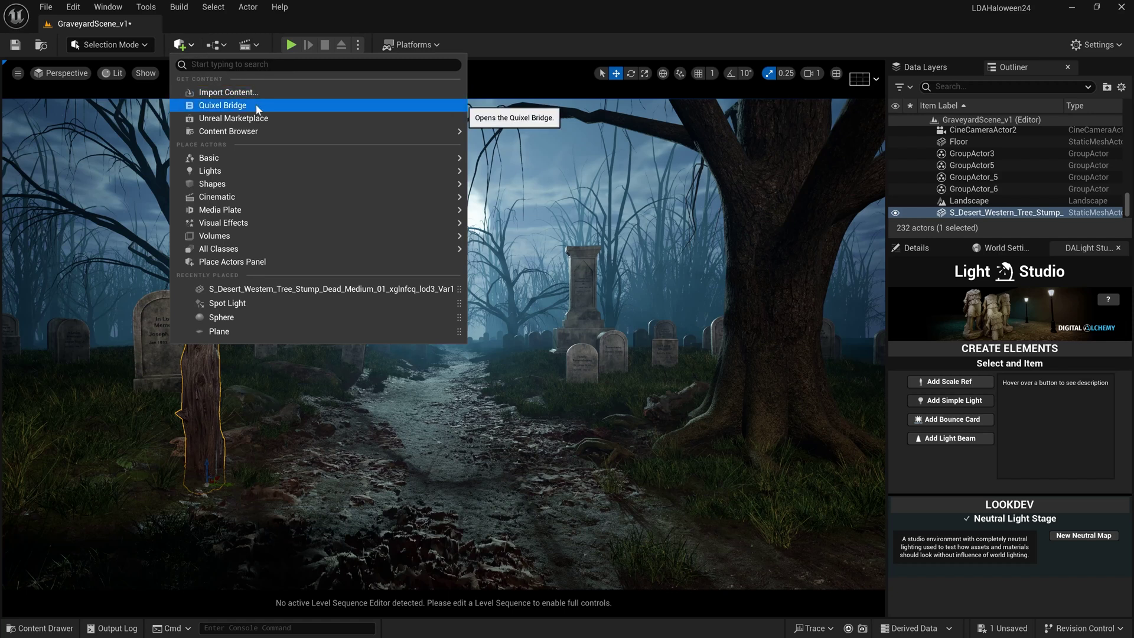
Dismiss the Quick Add dropdown without choosing Quixel Bridge
click(547, 16)
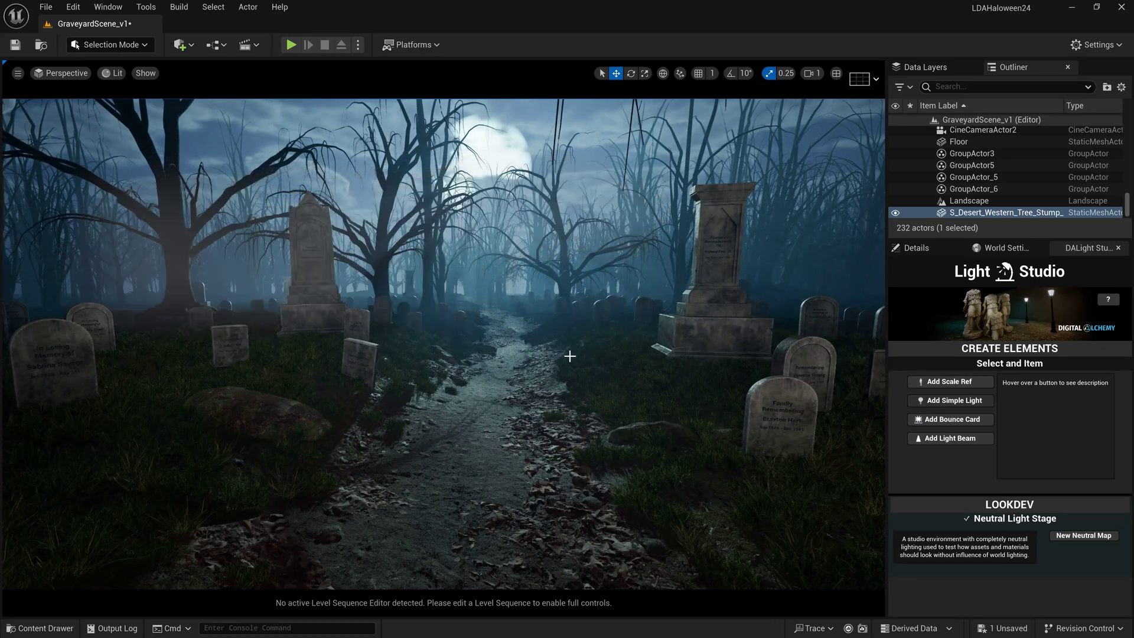
Select BP_HeroTombstone2, show its Details down to Tombstone Text, and frame it with F
click(727, 261)
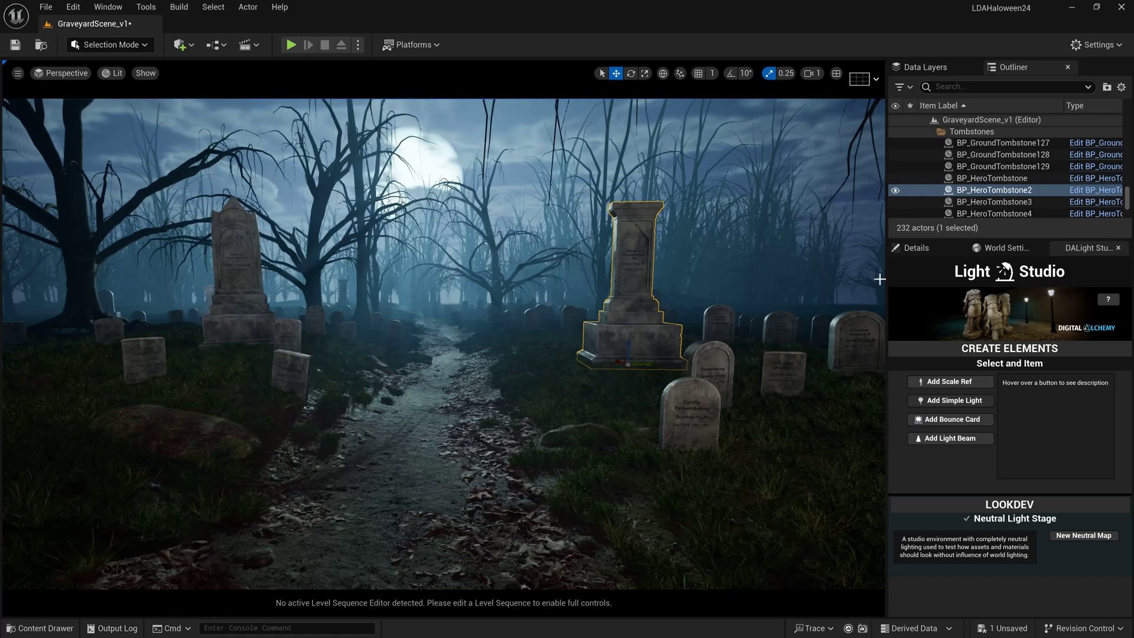
click(918, 248)
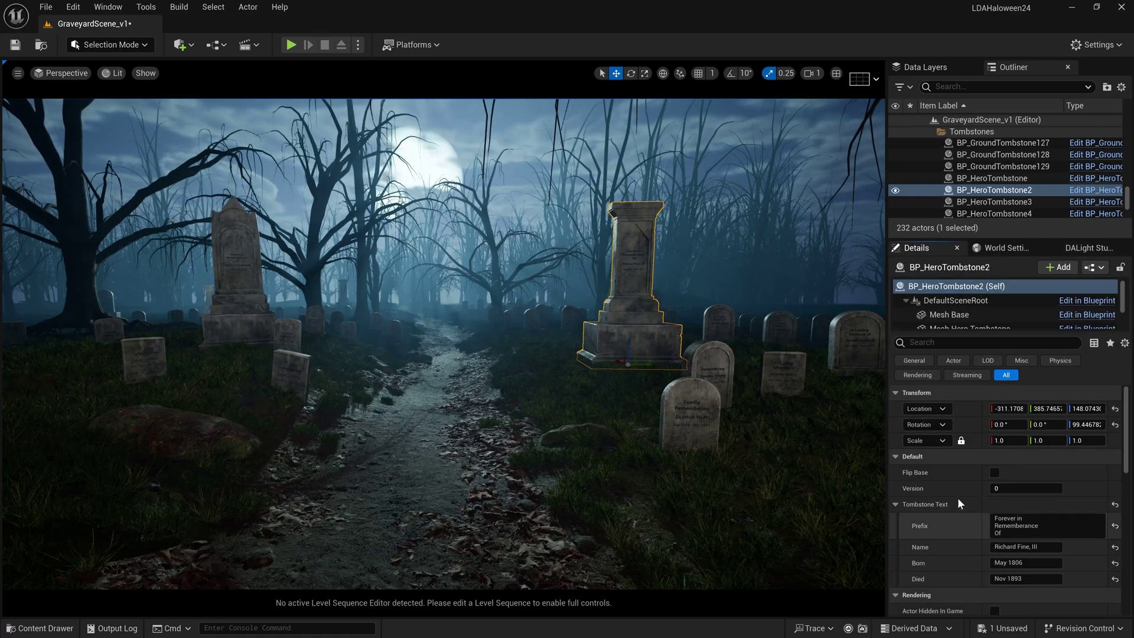
scroll(963, 502, down, 2)
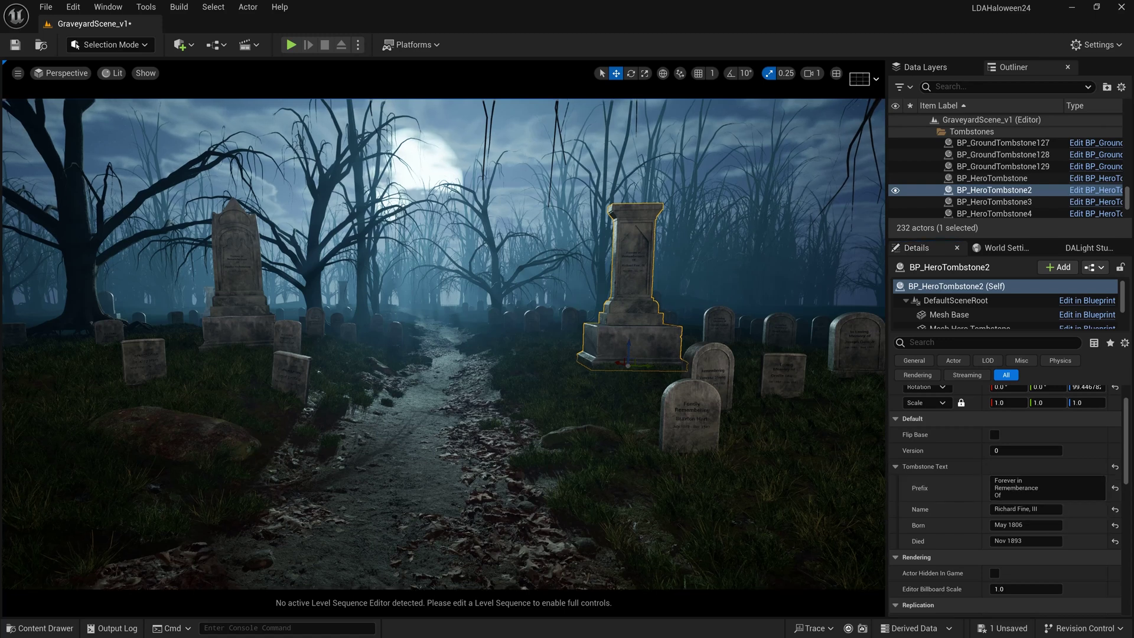
key(f)
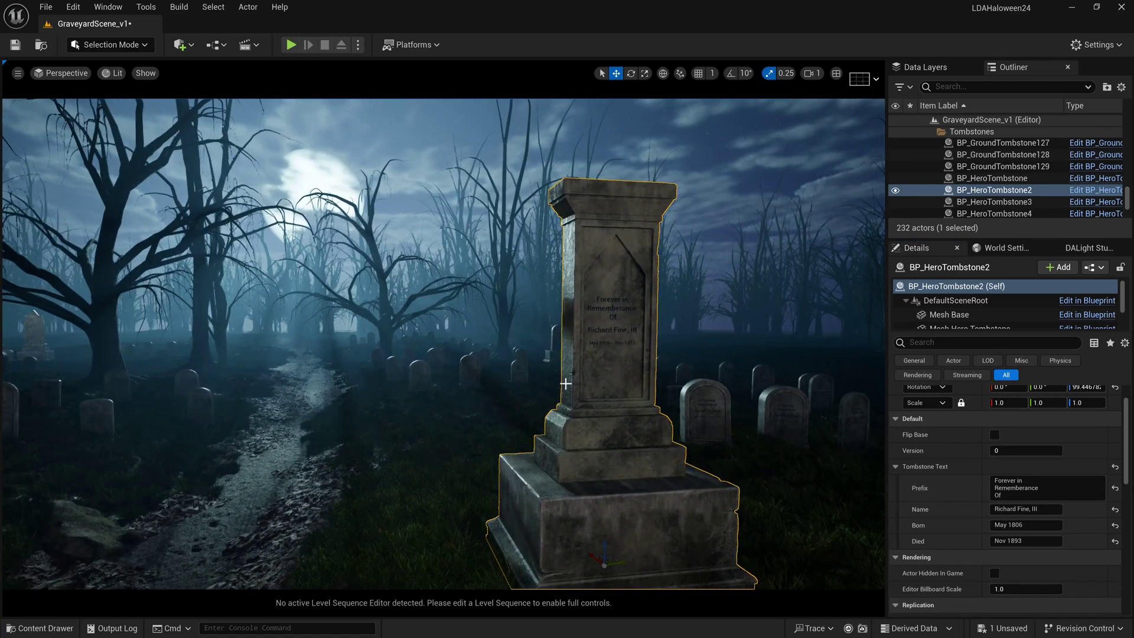
Add a mannequin scale reference beside the graveyard path using Light Studio
click(1089, 248)
drag(619, 430, 543, 473)
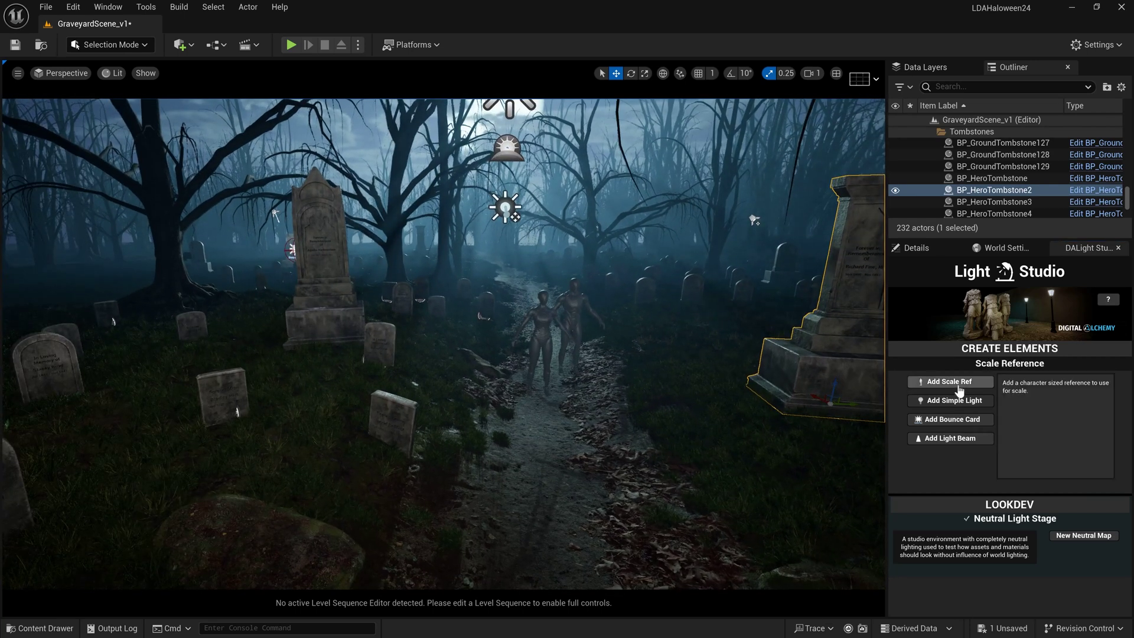
click(958, 385)
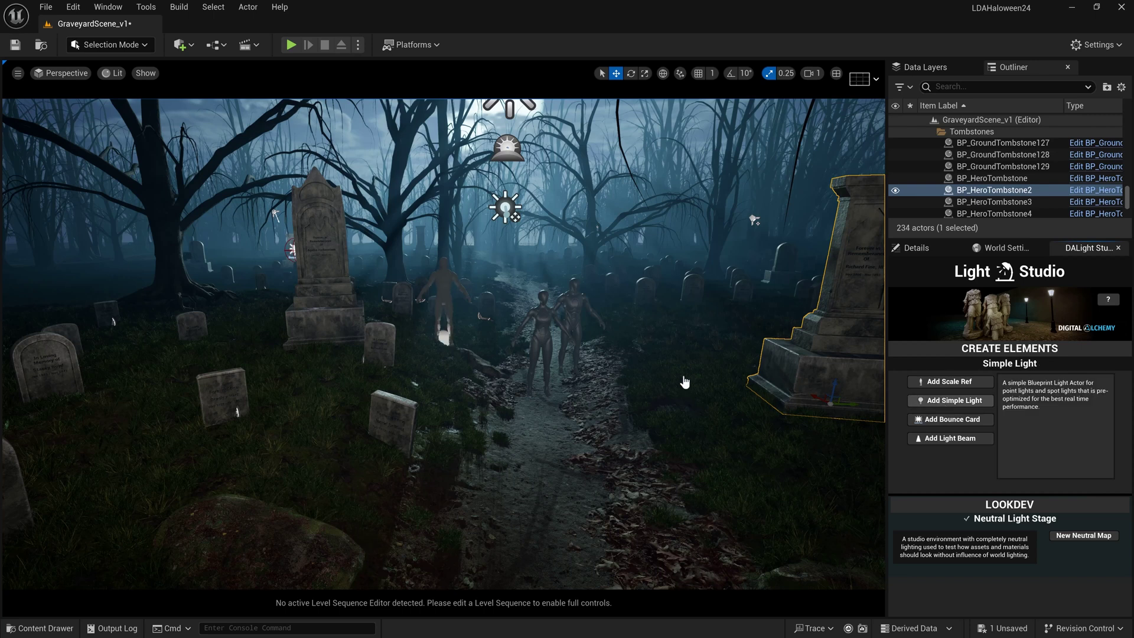
Add a simple light raised above the path and a bounce card further up the path
click(444, 332)
drag(452, 330, 483, 235)
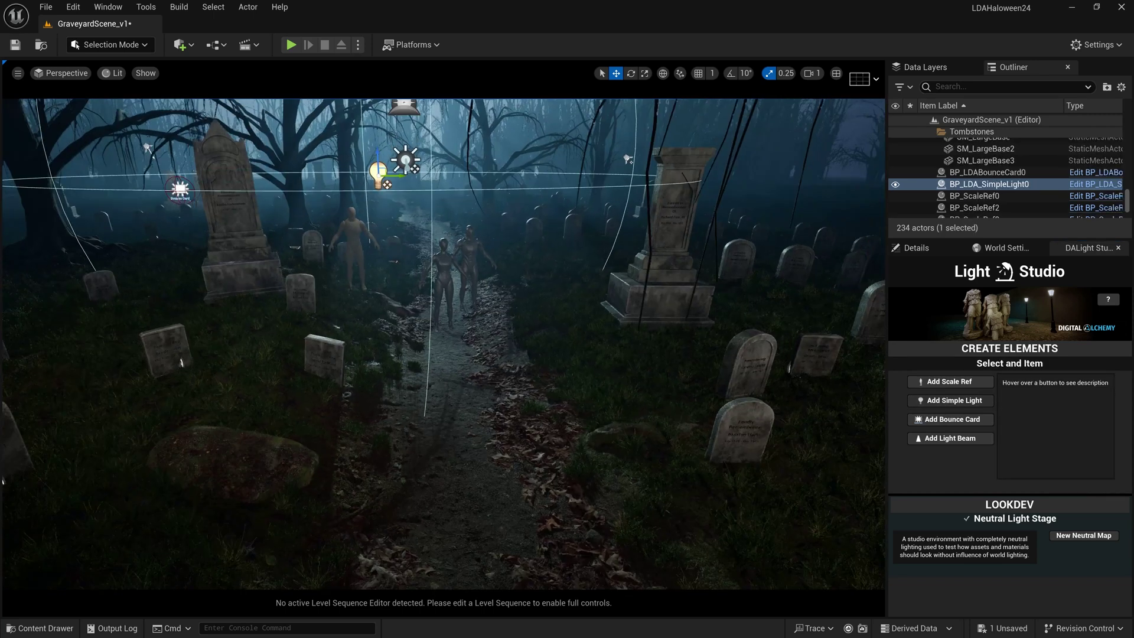
click(446, 331)
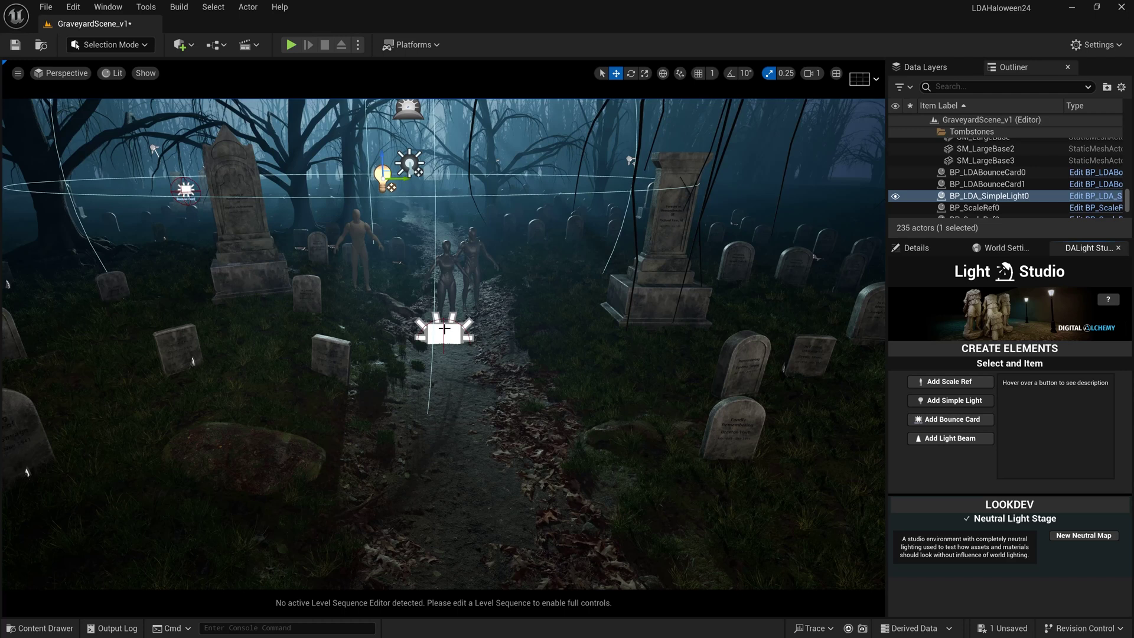
drag(446, 330, 458, 177)
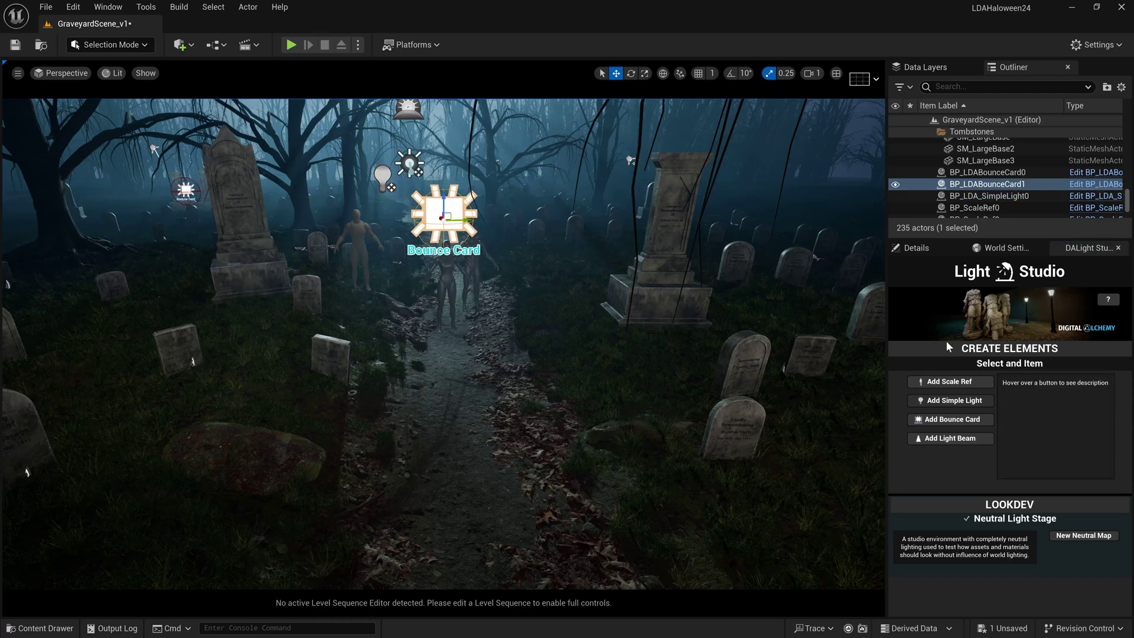
click(1087, 537)
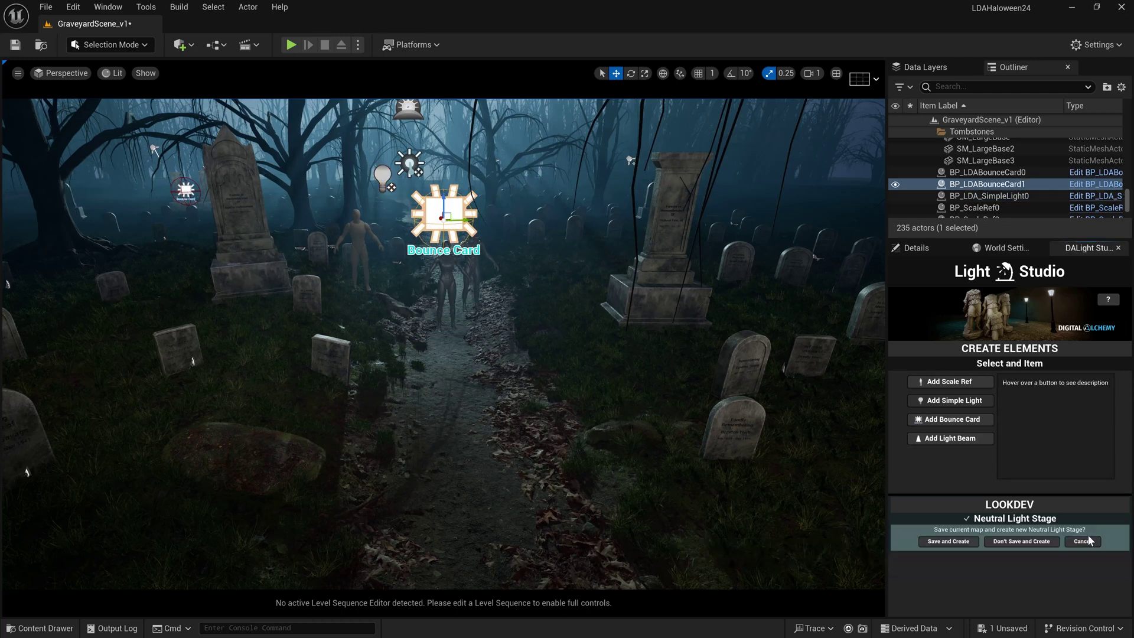
Create a neutral light-stage map, view its test spheres and colour chart, then browse the course page
click(1022, 541)
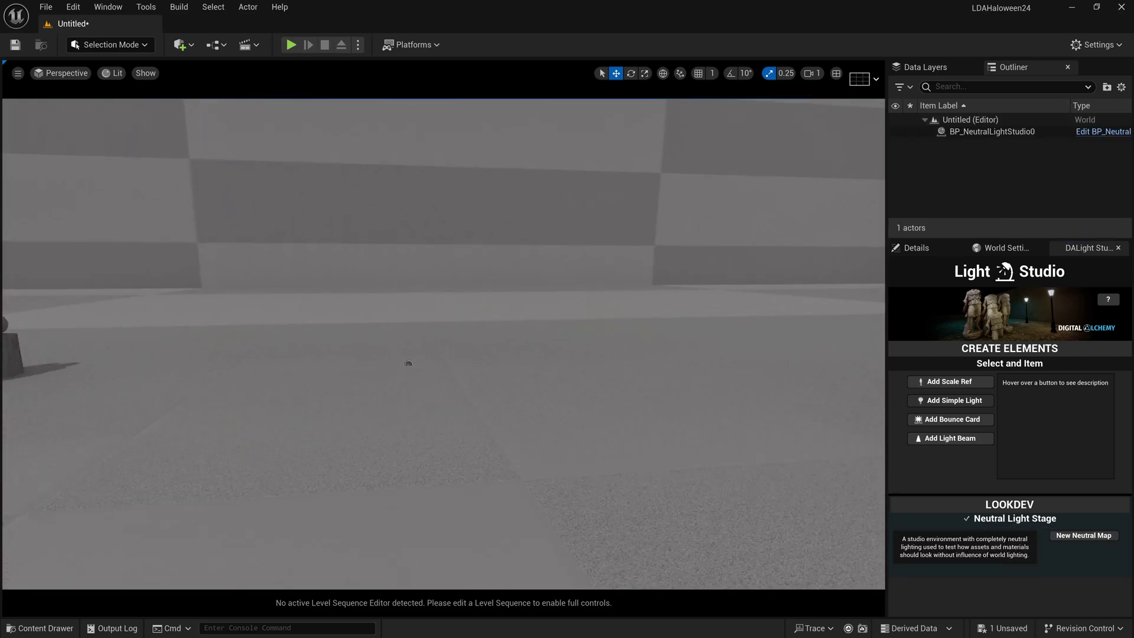
drag(444, 386, 619, 300)
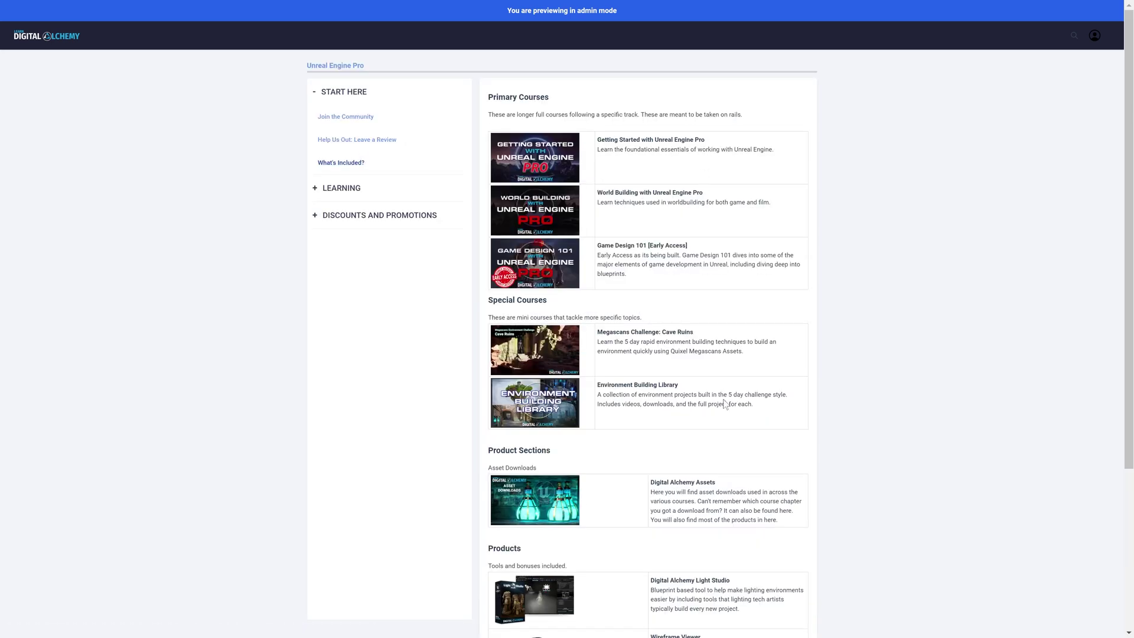
scroll(726, 404, down, 1)
scroll(746, 435, down, 1)
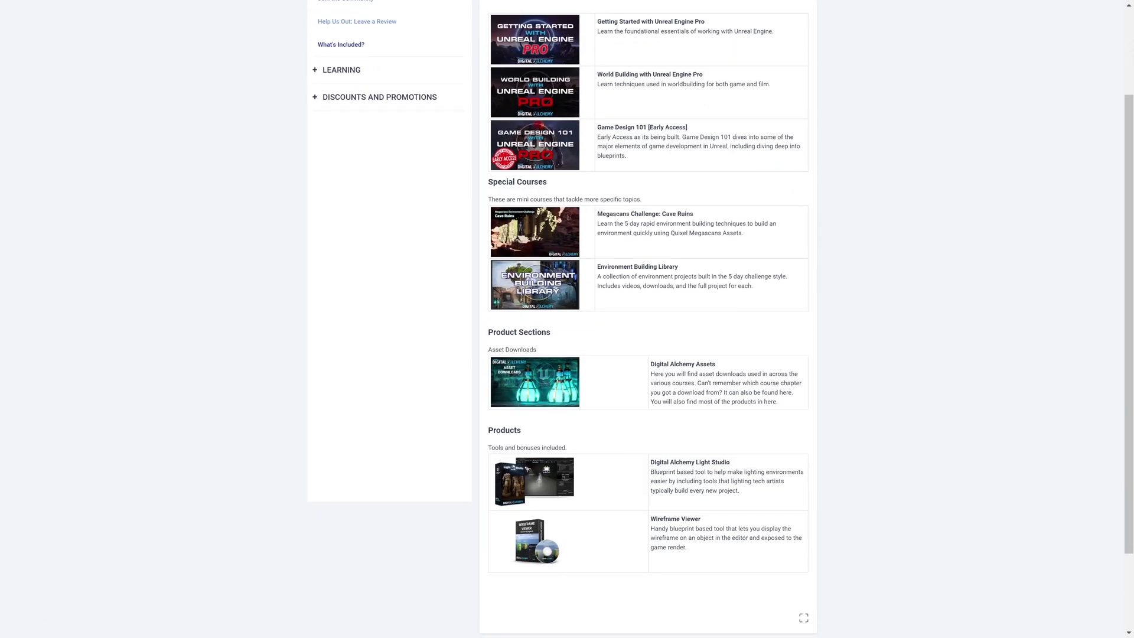
scroll(929, 446, up, 2)
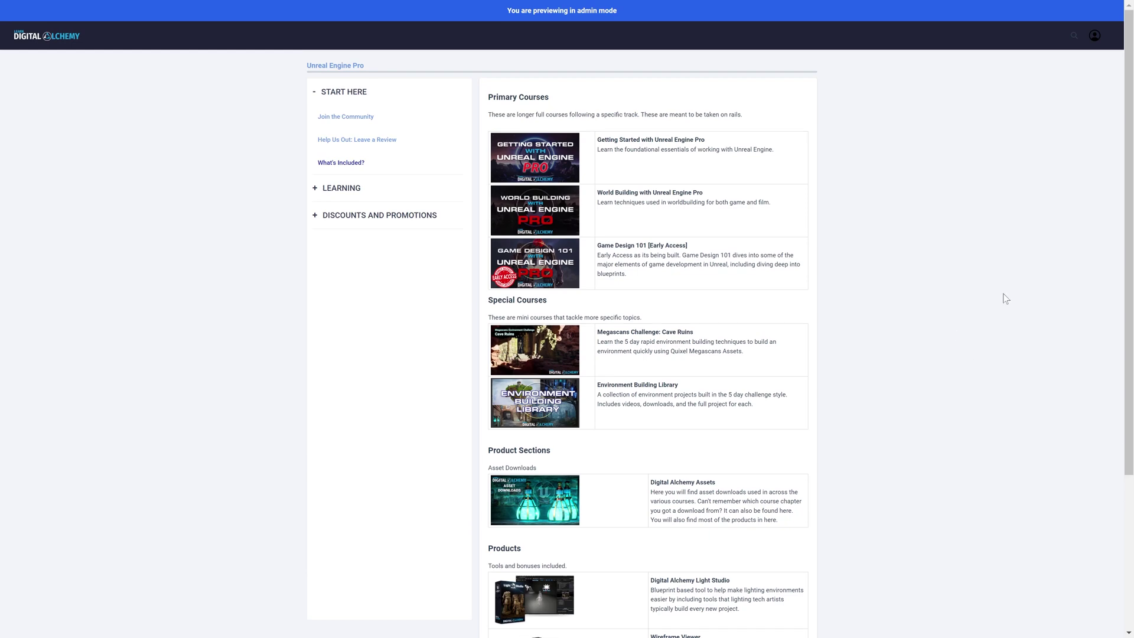